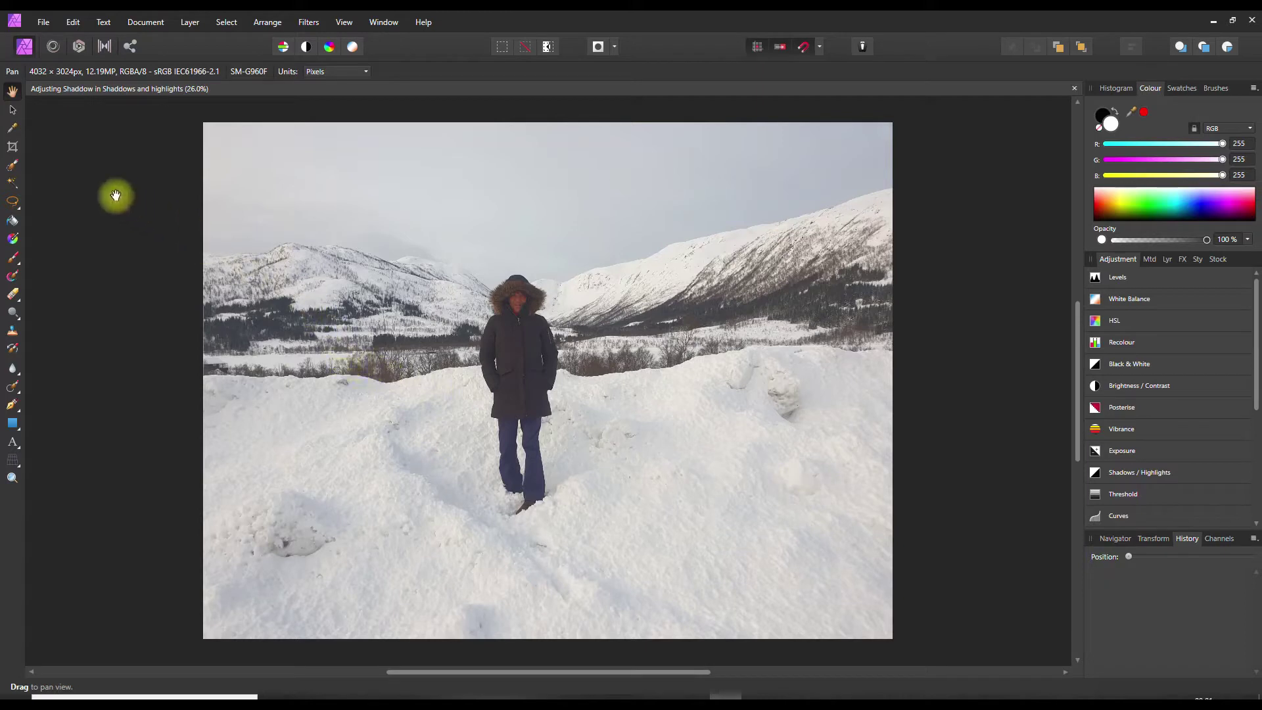
Step: Select the person in the snow, from hood to trousers, with the 36 px Selection Brush, snapping to edges
{"action": "left_click", "coordinate": [13, 166]}
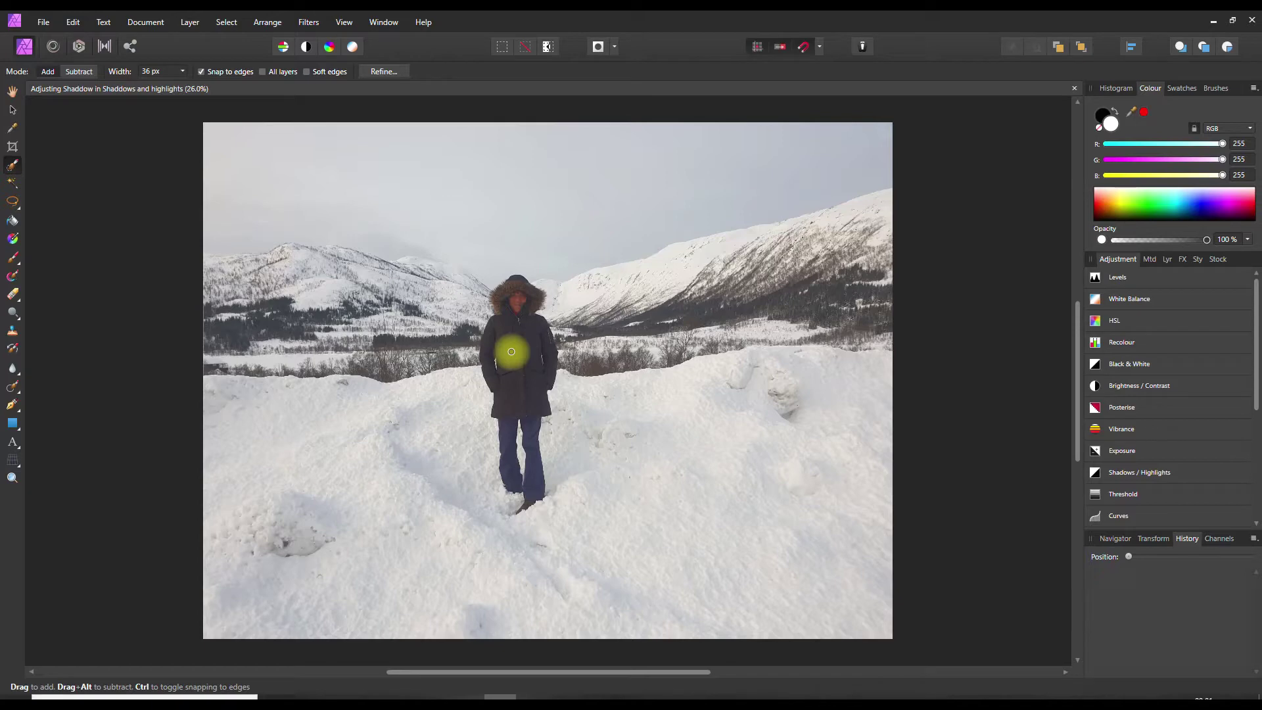
{"action": "key", "text": "ctrl+equal"}
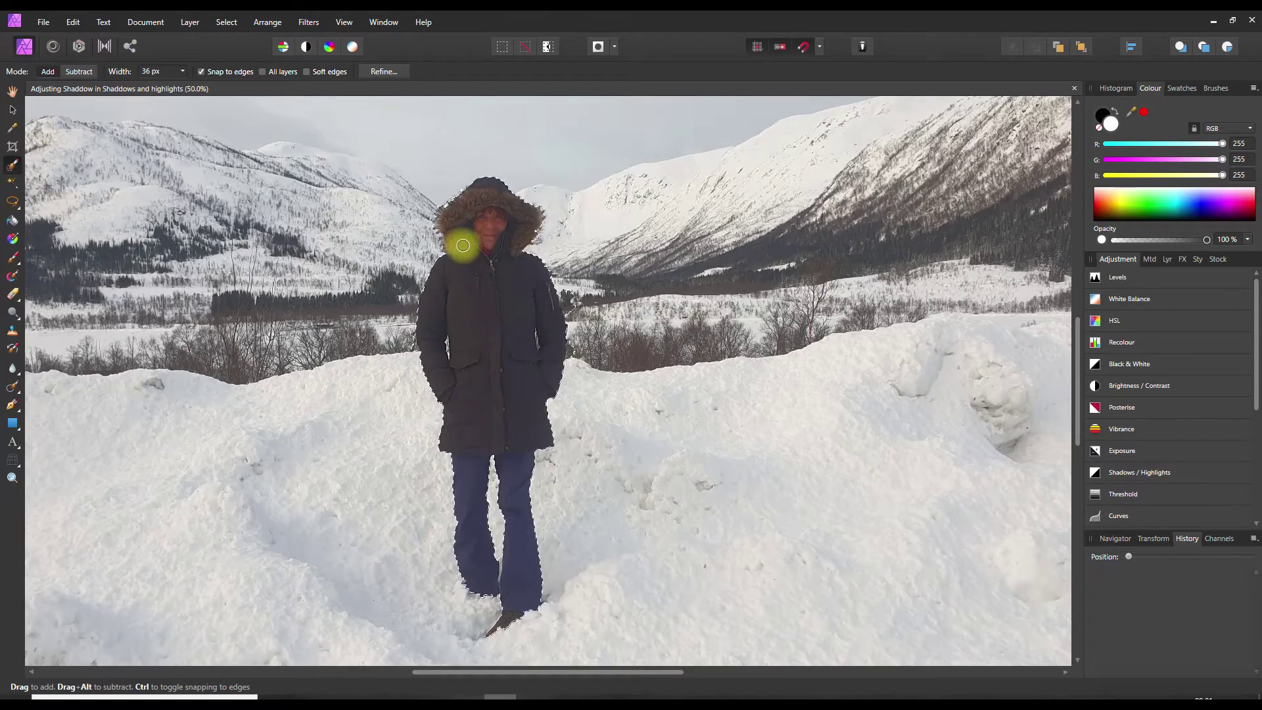
{"action": "left_click_drag", "start_coordinate": [463, 247], "coordinate": [463, 241]}
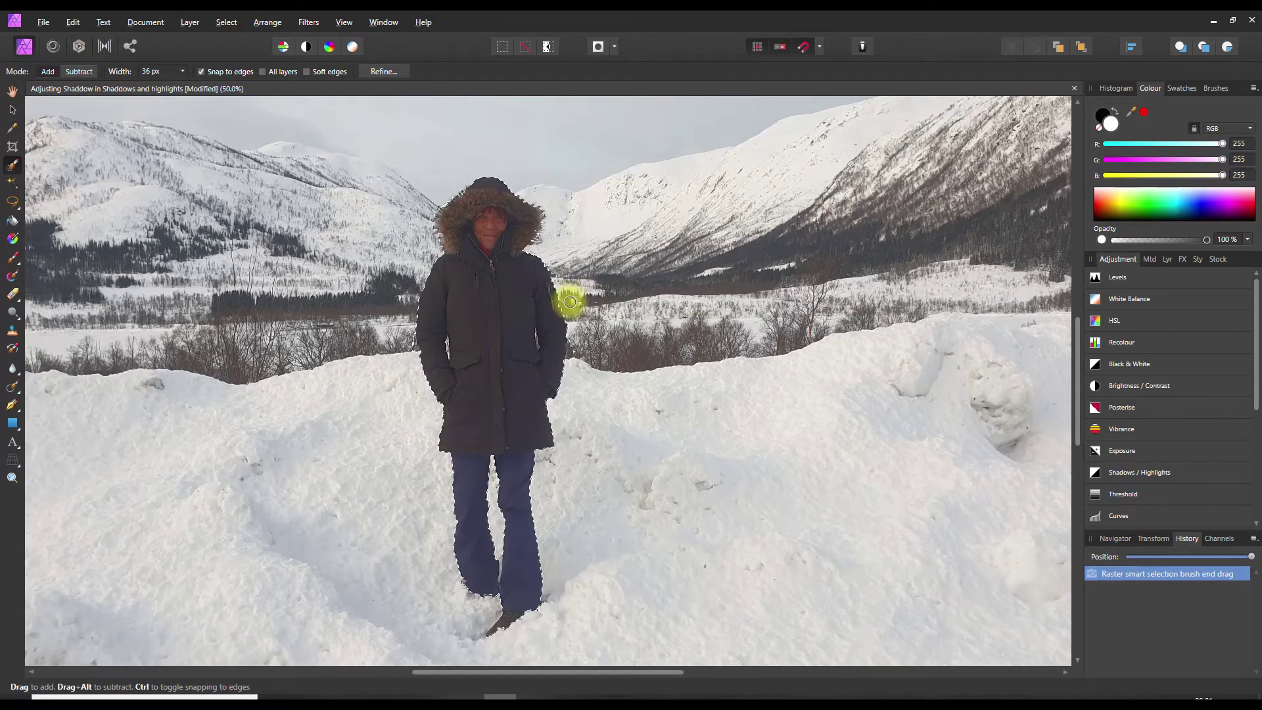
{"action": "mouse_move", "coordinate": [572, 305]}
{"action": "left_mouse_down"}
{"action": "mouse_move", "coordinate": [572, 318]}
{"action": "mouse_move", "coordinate": [576, 307]}
{"action": "left_mouse_up"}
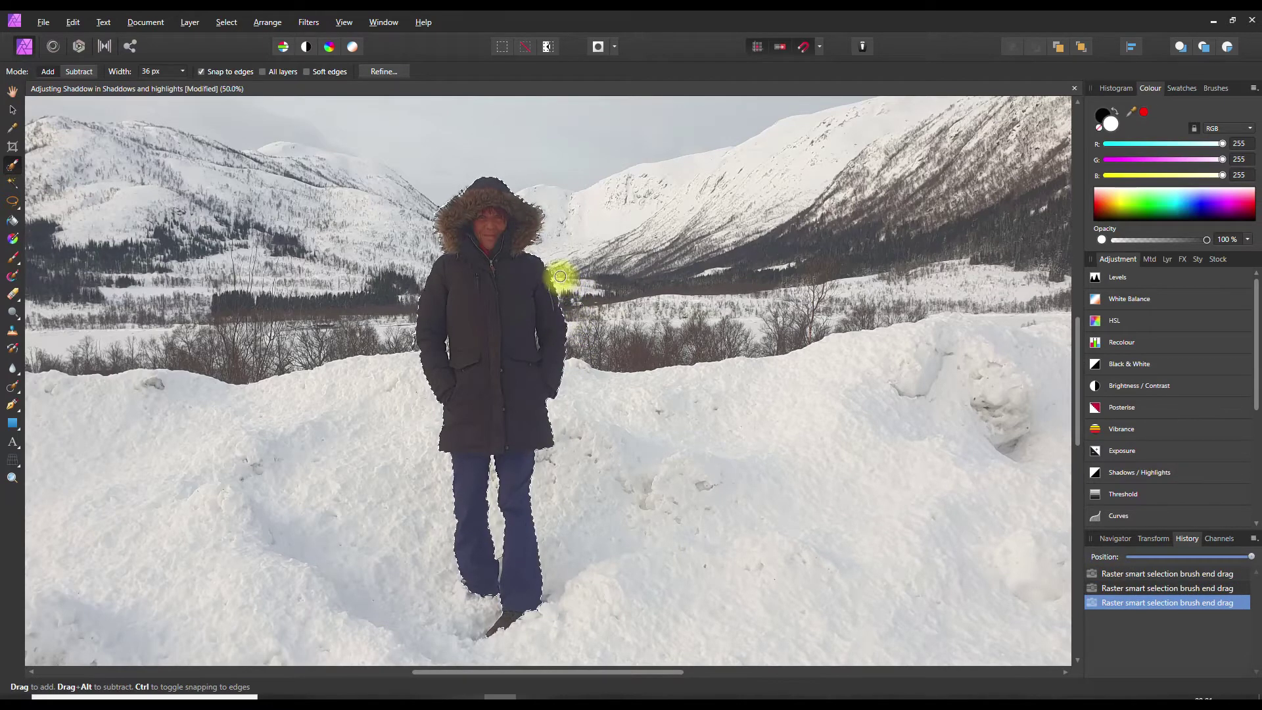
{"action": "left_click", "coordinate": [412, 348]}
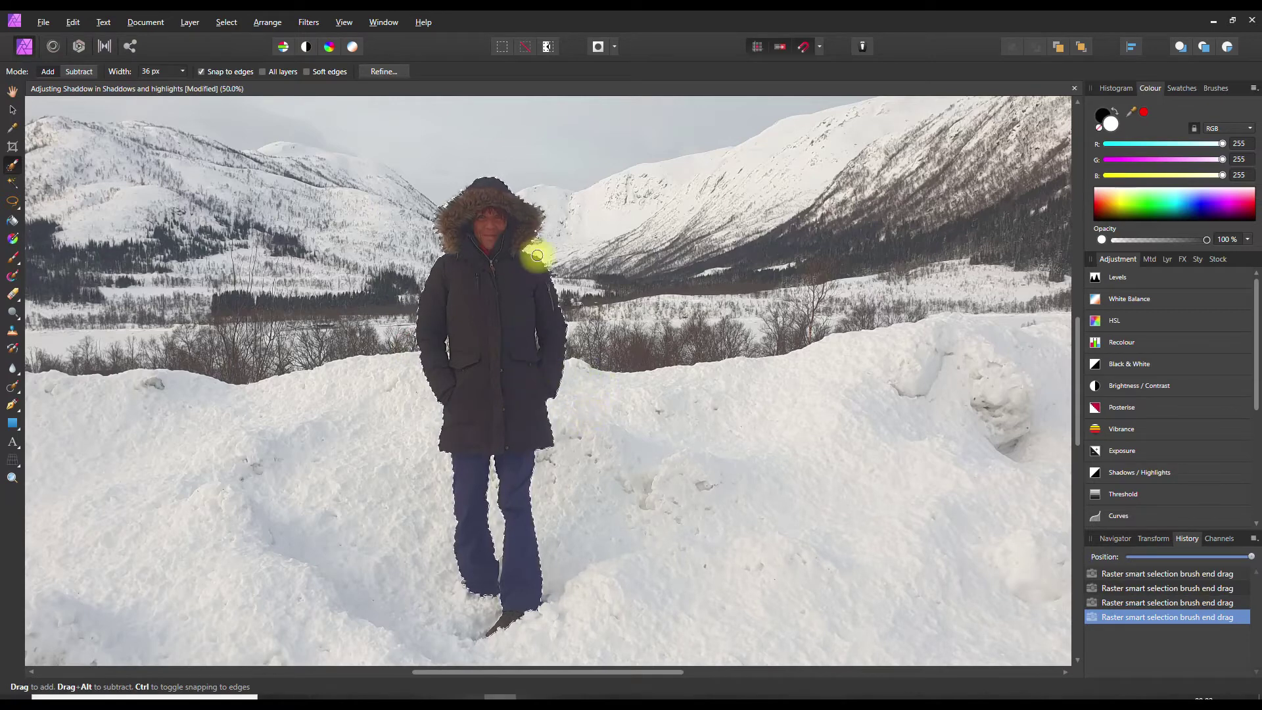
Step: Refine the person's selection with a 1 px feather, 1.7 px smoothing and matte brushing along the outline, output as a selection
{"action": "left_click", "coordinate": [380, 71]}
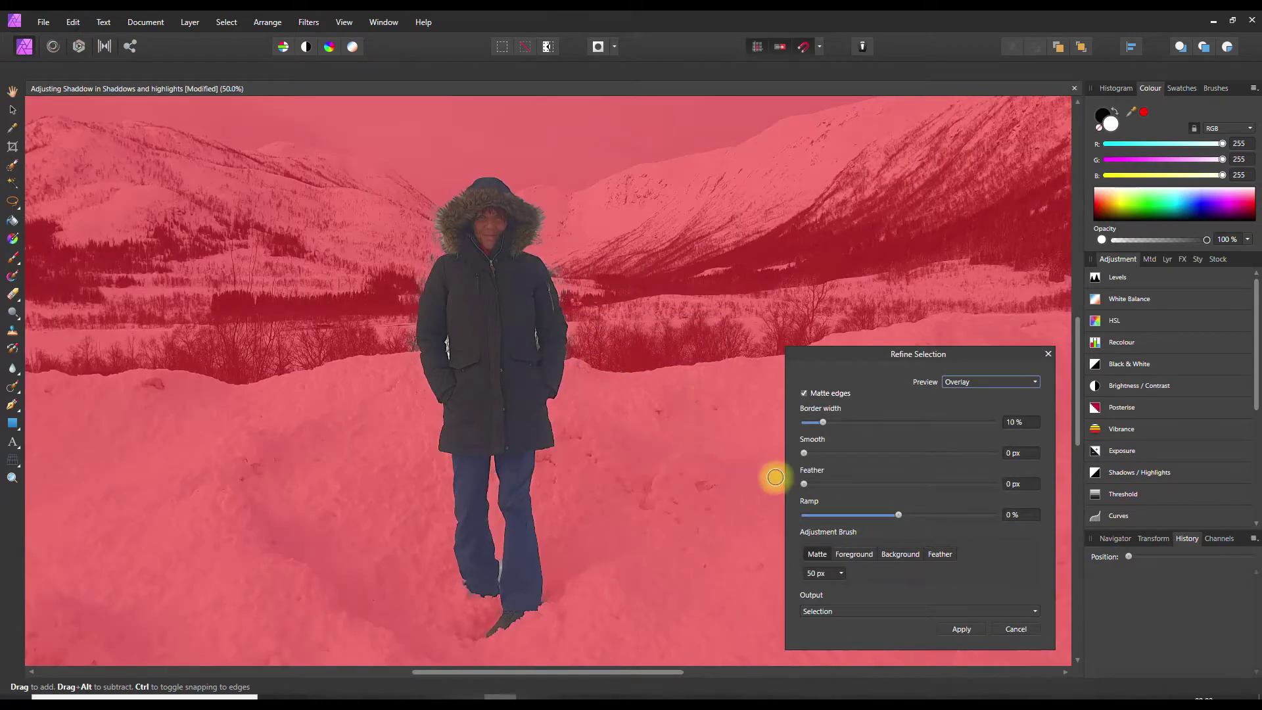
{"action": "left_click", "coordinate": [809, 483]}
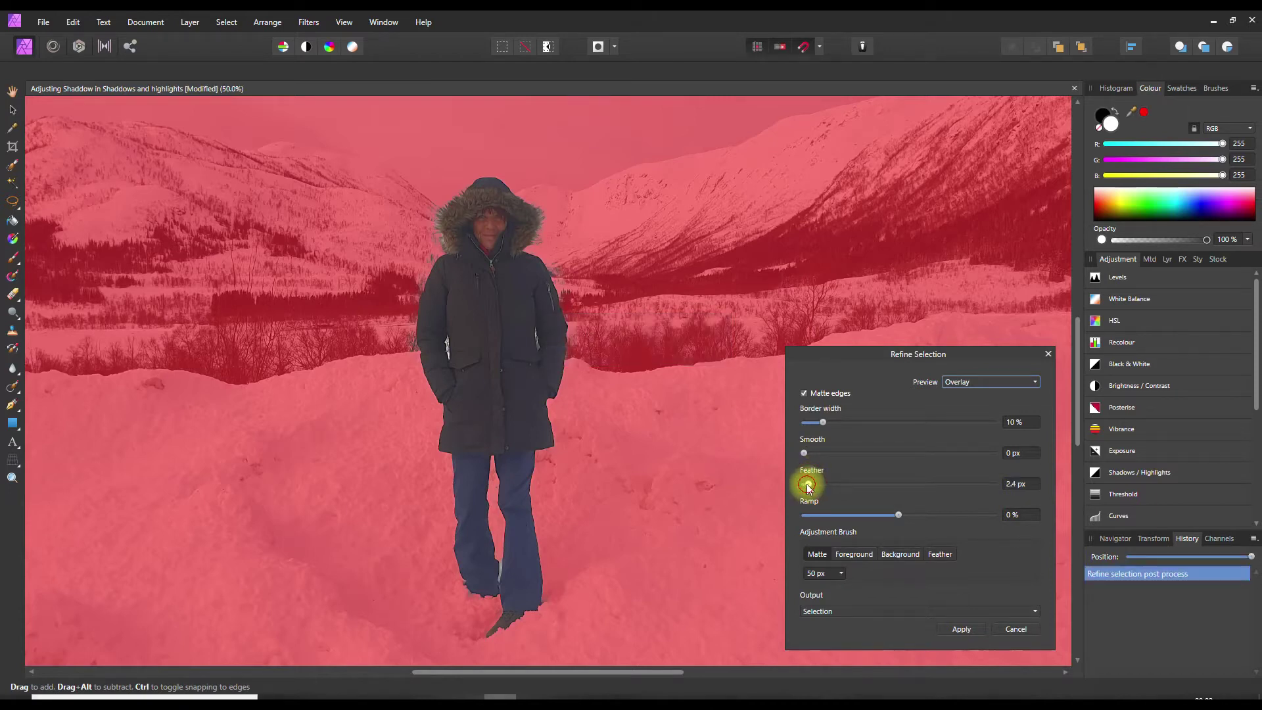
{"action": "left_click_drag", "start_coordinate": [808, 484], "coordinate": [805, 484]}
{"action": "left_click", "coordinate": [806, 484]}
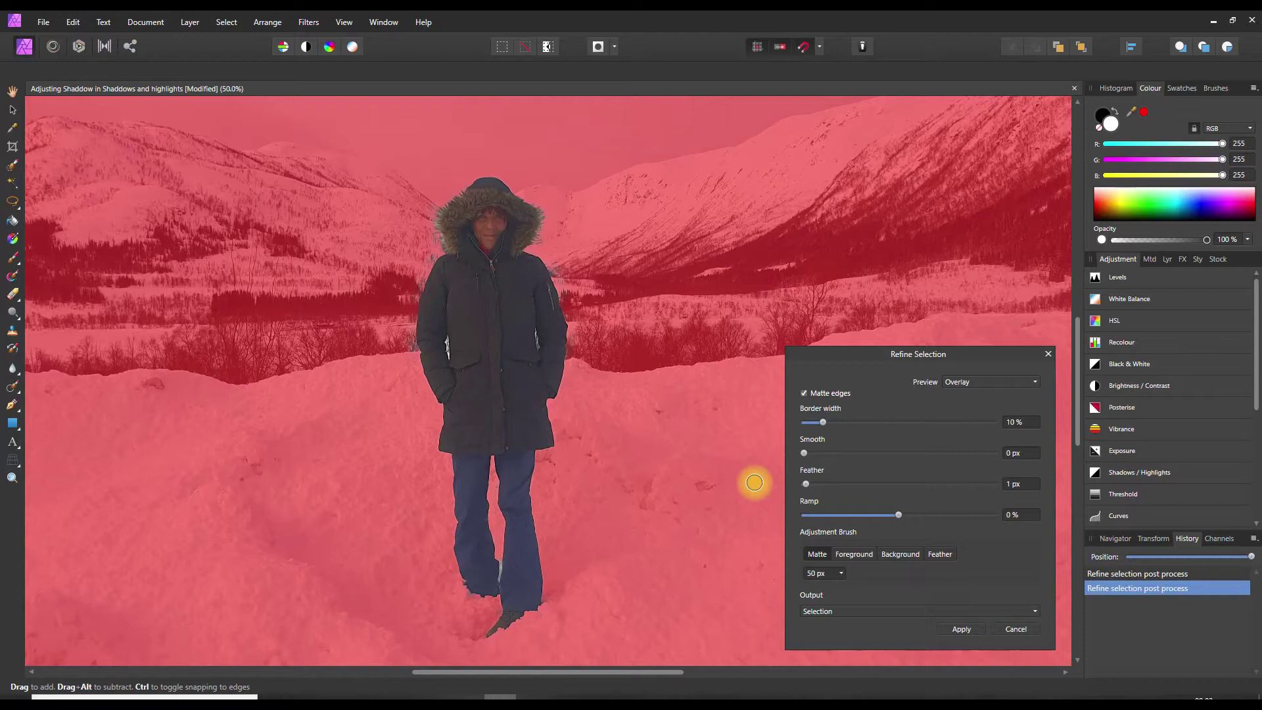
{"action": "left_click", "coordinate": [805, 452]}
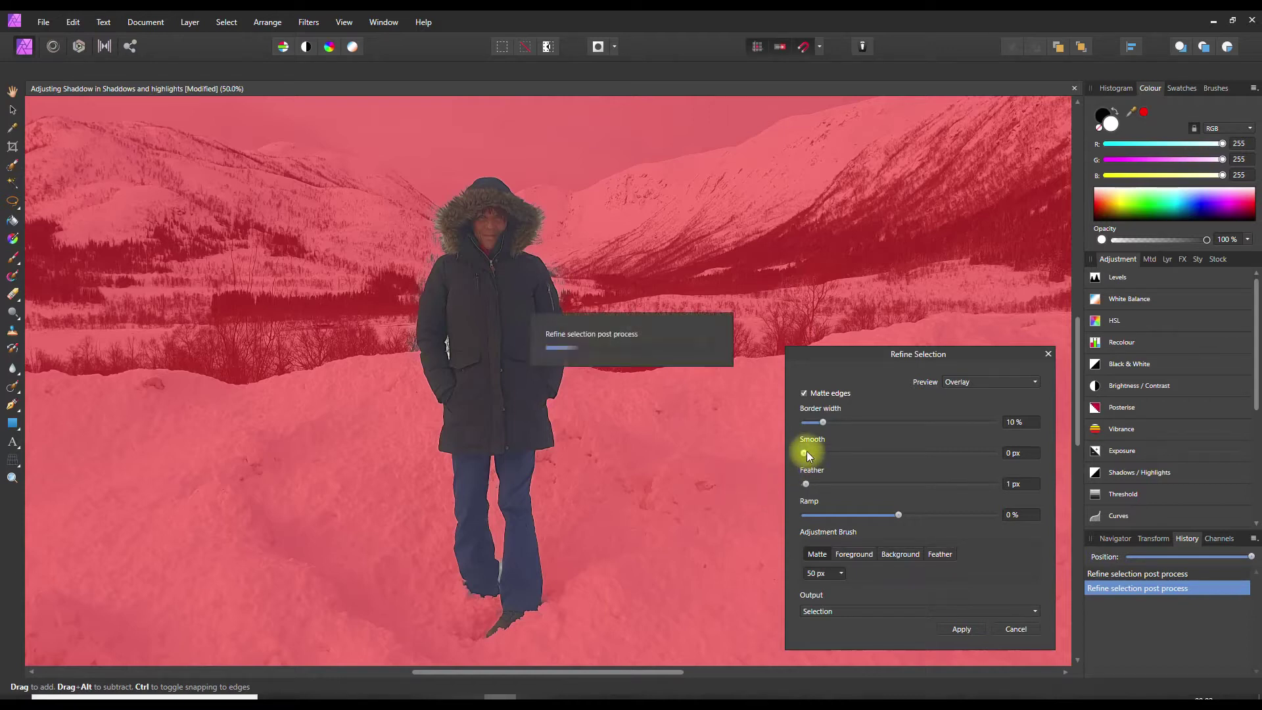
{"action": "left_click_drag", "start_coordinate": [808, 452], "coordinate": [809, 453]}
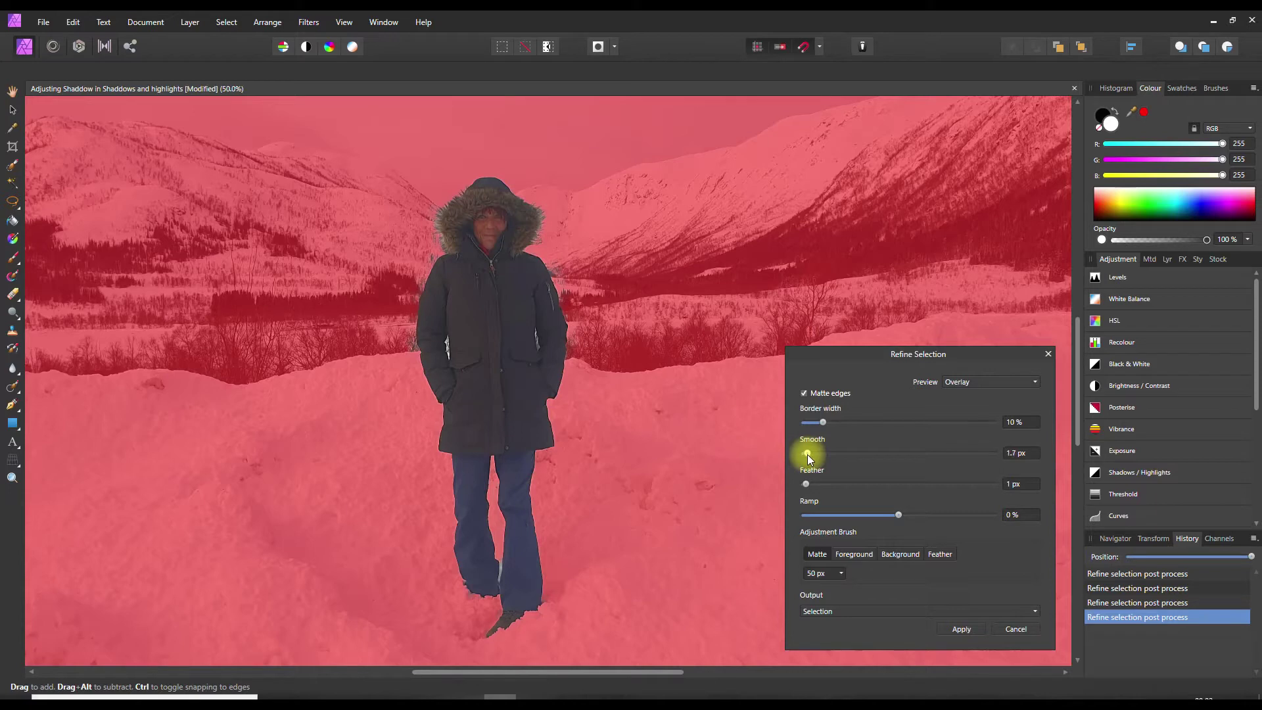
{"action": "left_click", "coordinate": [807, 454]}
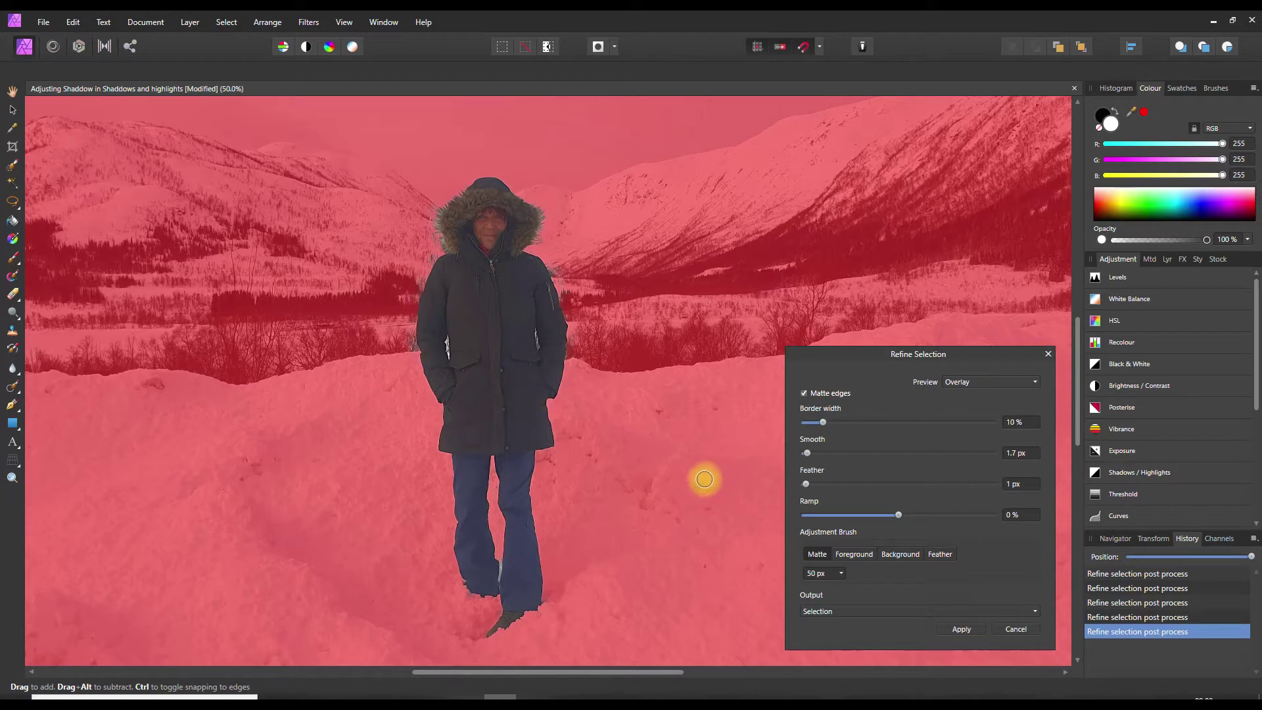
{"action": "mouse_move", "coordinate": [494, 600]}
{"action": "left_mouse_down"}
{"action": "mouse_move", "coordinate": [460, 580]}
{"action": "mouse_move", "coordinate": [440, 408]}
{"action": "mouse_move", "coordinate": [416, 371]}
{"action": "mouse_move", "coordinate": [417, 309]}
{"action": "mouse_move", "coordinate": [442, 251]}
{"action": "mouse_move", "coordinate": [444, 204]}
{"action": "mouse_move", "coordinate": [491, 179]}
{"action": "mouse_move", "coordinate": [542, 210]}
{"action": "mouse_move", "coordinate": [528, 249]}
{"action": "mouse_move", "coordinate": [551, 272]}
{"action": "mouse_move", "coordinate": [567, 346]}
{"action": "mouse_move", "coordinate": [562, 311]}
{"action": "mouse_move", "coordinate": [549, 442]}
{"action": "mouse_move", "coordinate": [533, 456]}
{"action": "mouse_move", "coordinate": [538, 580]}
{"action": "mouse_move", "coordinate": [518, 619]}
{"action": "mouse_move", "coordinate": [495, 625]}
{"action": "mouse_move", "coordinate": [504, 600]}
{"action": "left_mouse_up"}
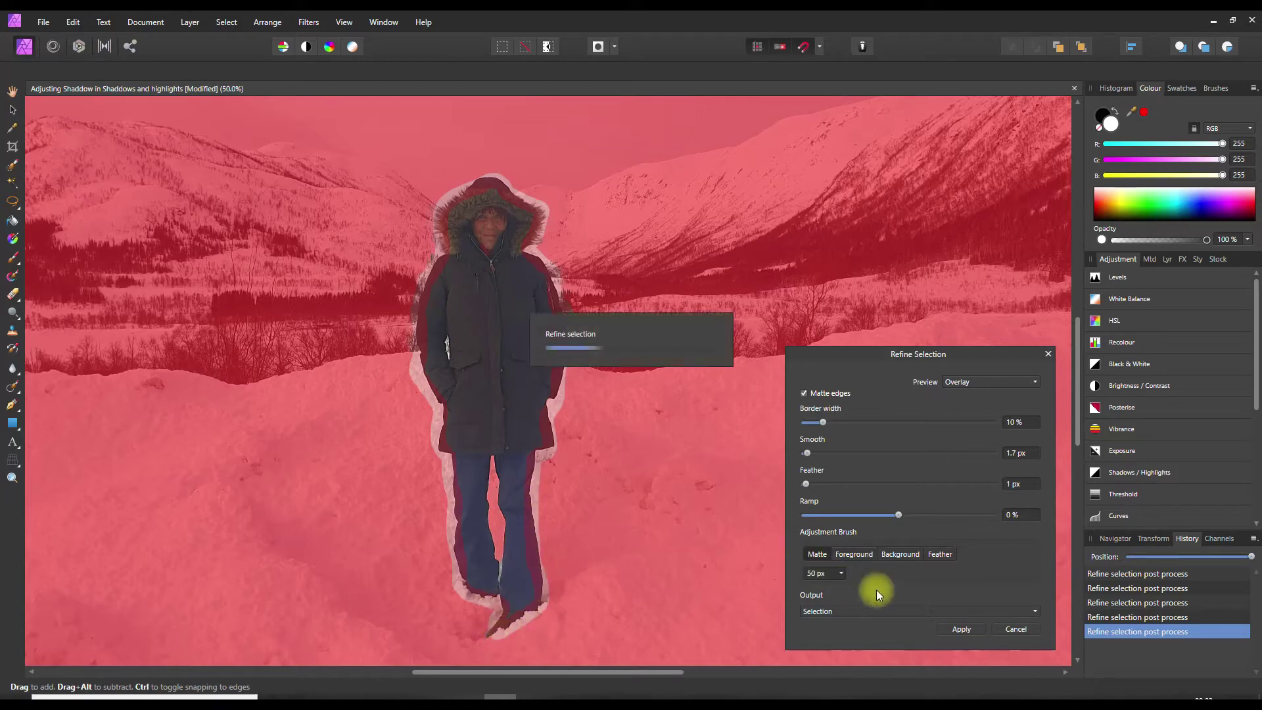
{"action": "left_click", "coordinate": [961, 628]}
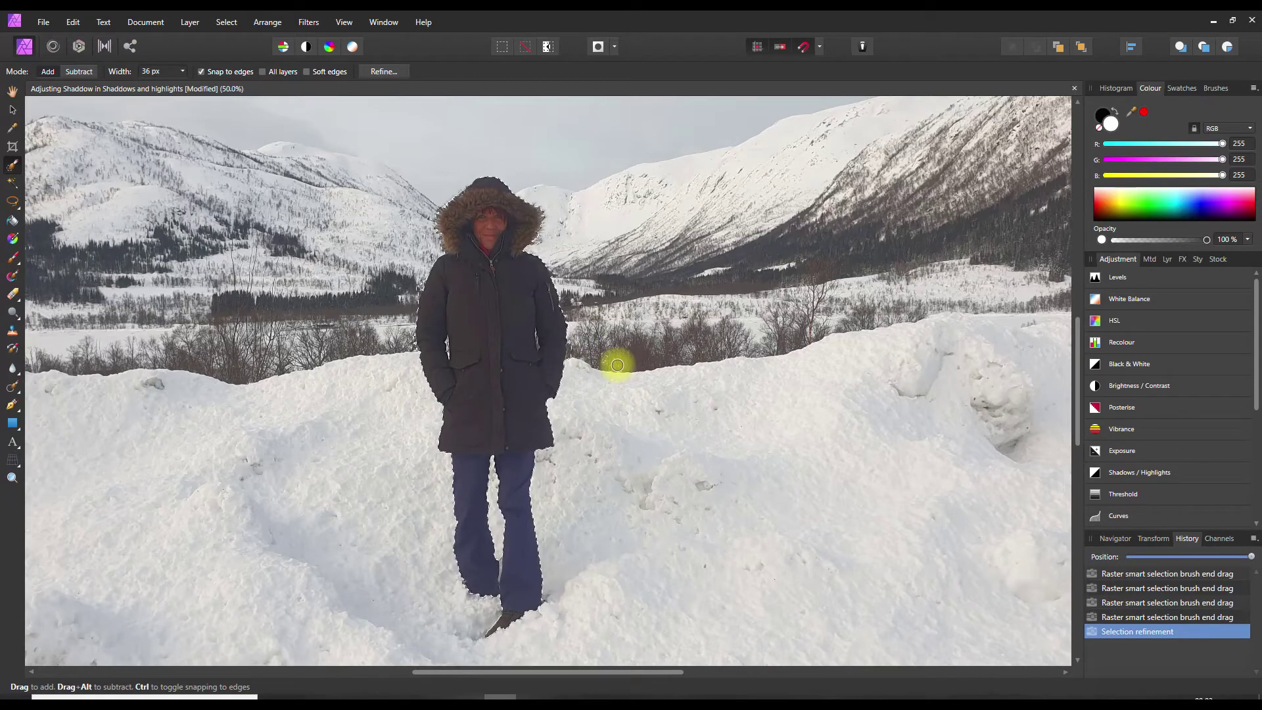
Step: Subtract the stray background areas beside both coat sleeves from the selection
{"action": "key", "text": "alt"}
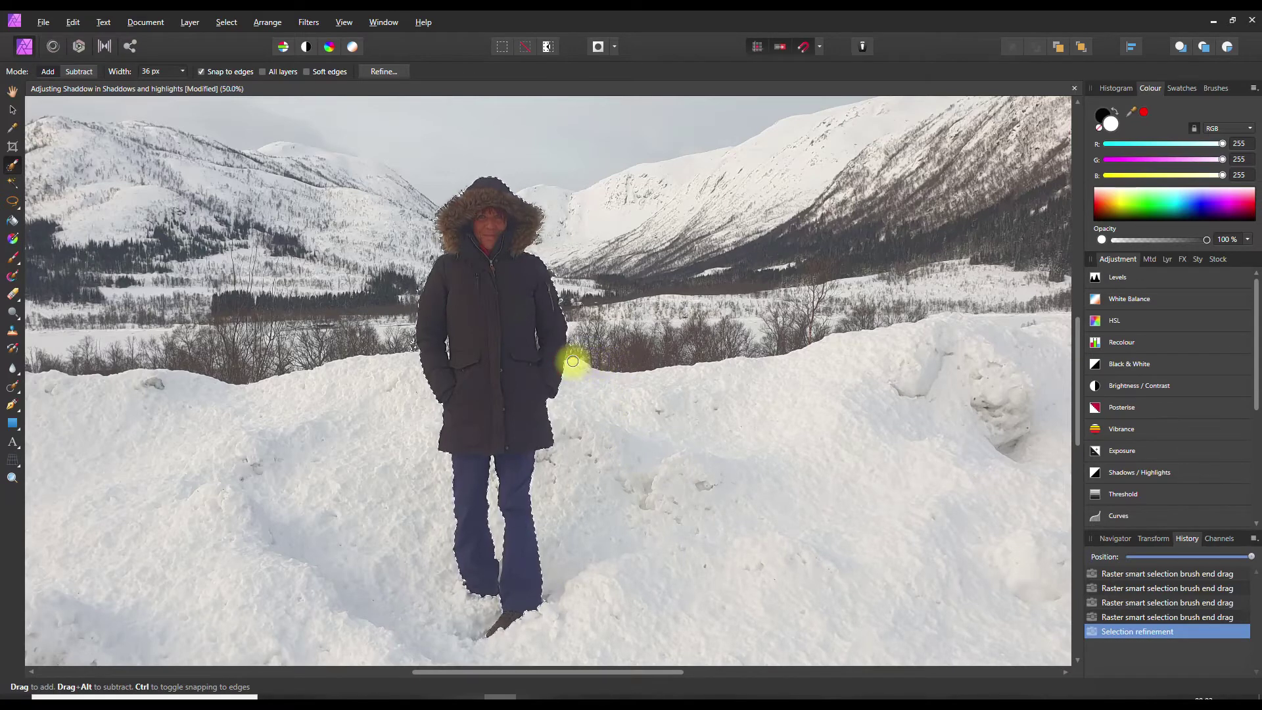
{"action": "left_click_drag", "start_coordinate": [573, 354], "coordinate": [583, 355]}
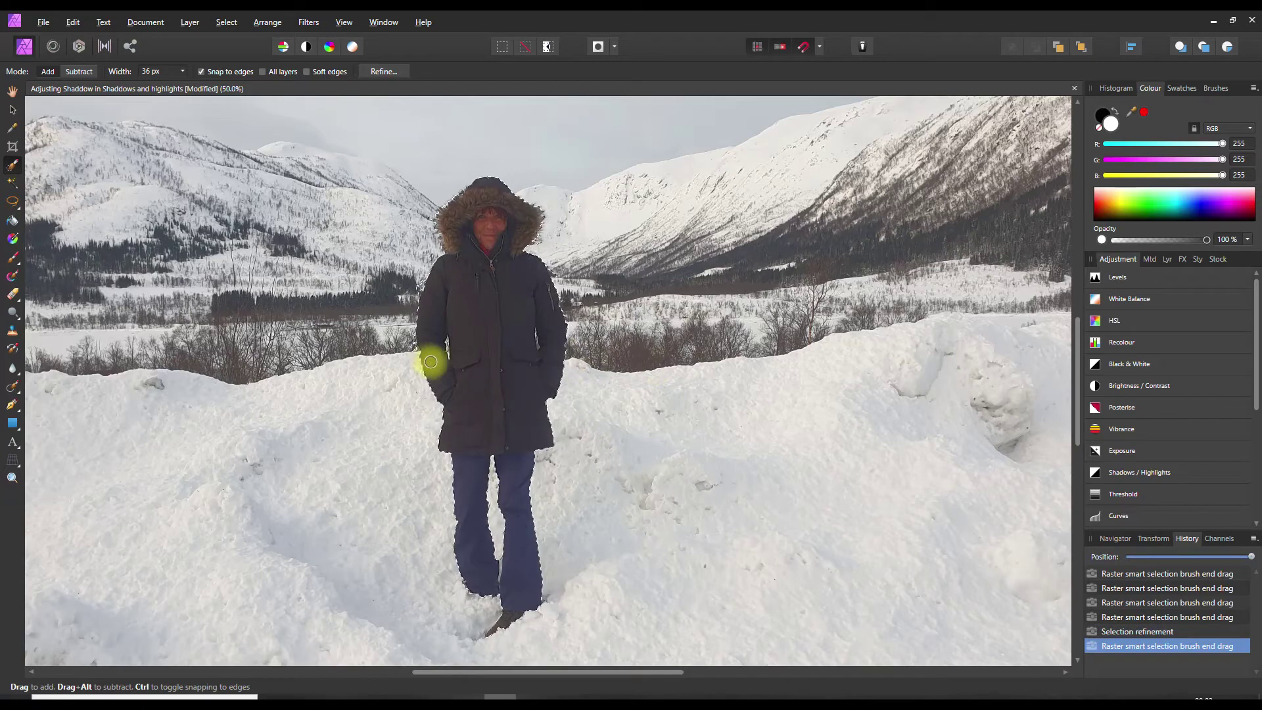
{"action": "left_click", "coordinate": [410, 343]}
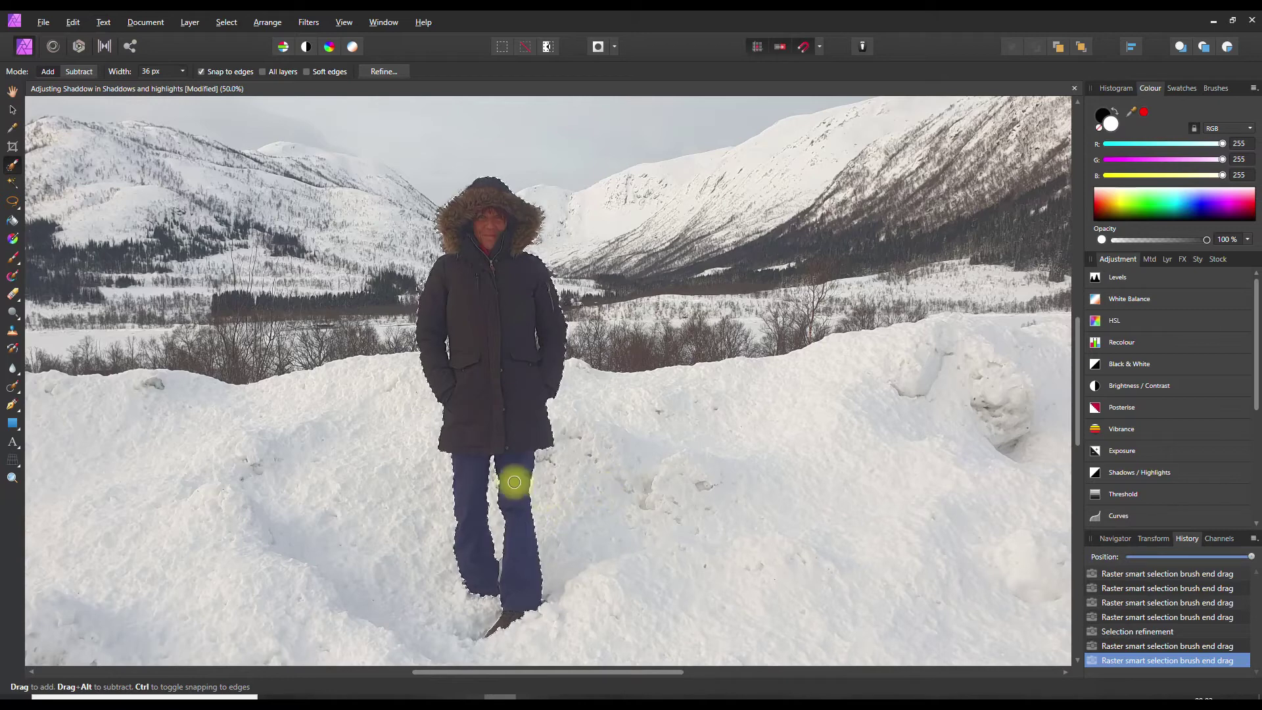
Step: Add a Brightness / Contrast adjustment to the selected person with 32% brightness and 33% contrast, and merge it into the photo
{"action": "left_click", "coordinate": [1158, 385]}
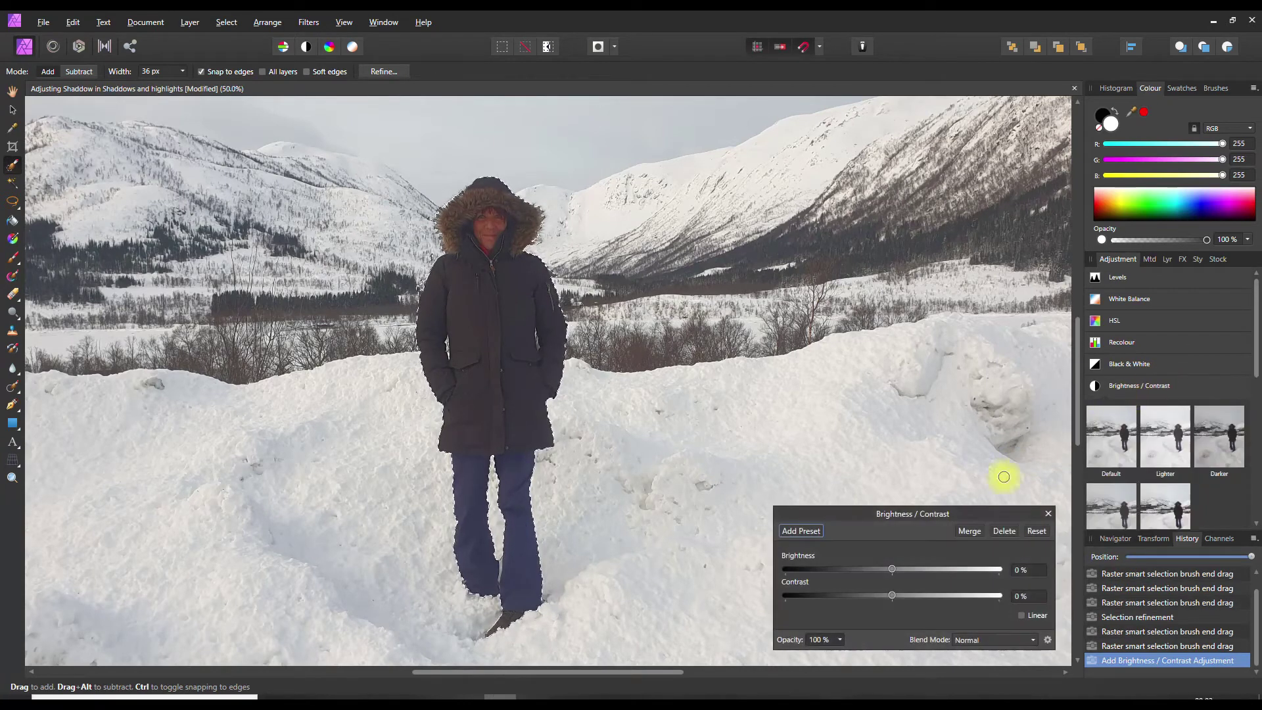
{"action": "left_click_drag", "start_coordinate": [889, 566], "coordinate": [944, 571]}
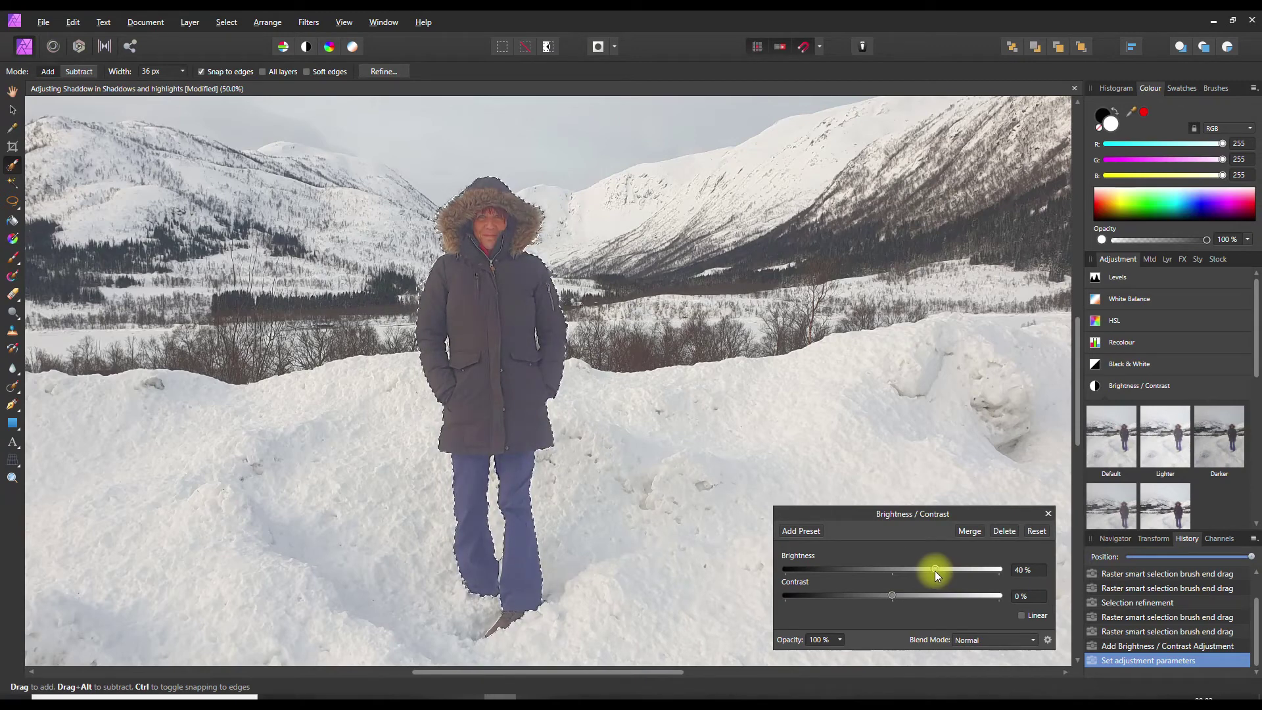
{"action": "left_click_drag", "start_coordinate": [892, 598], "coordinate": [943, 595]}
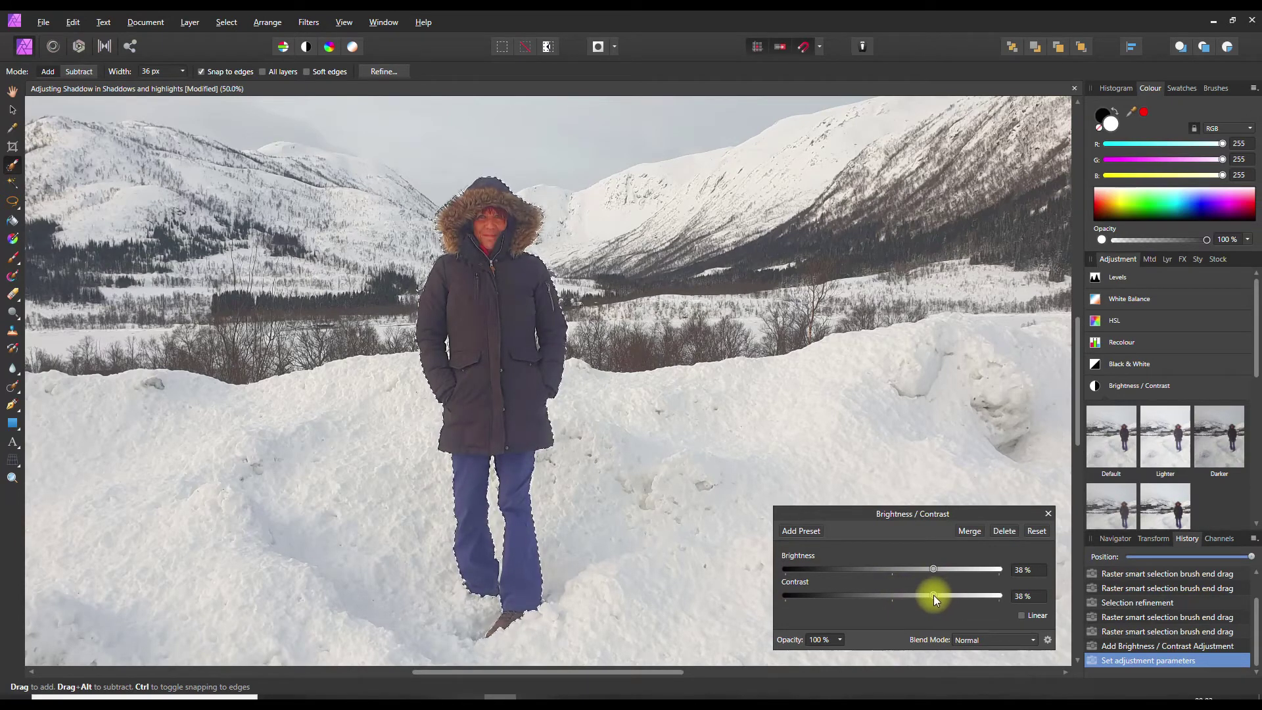
{"action": "left_click_drag", "start_coordinate": [933, 571], "coordinate": [930, 575]}
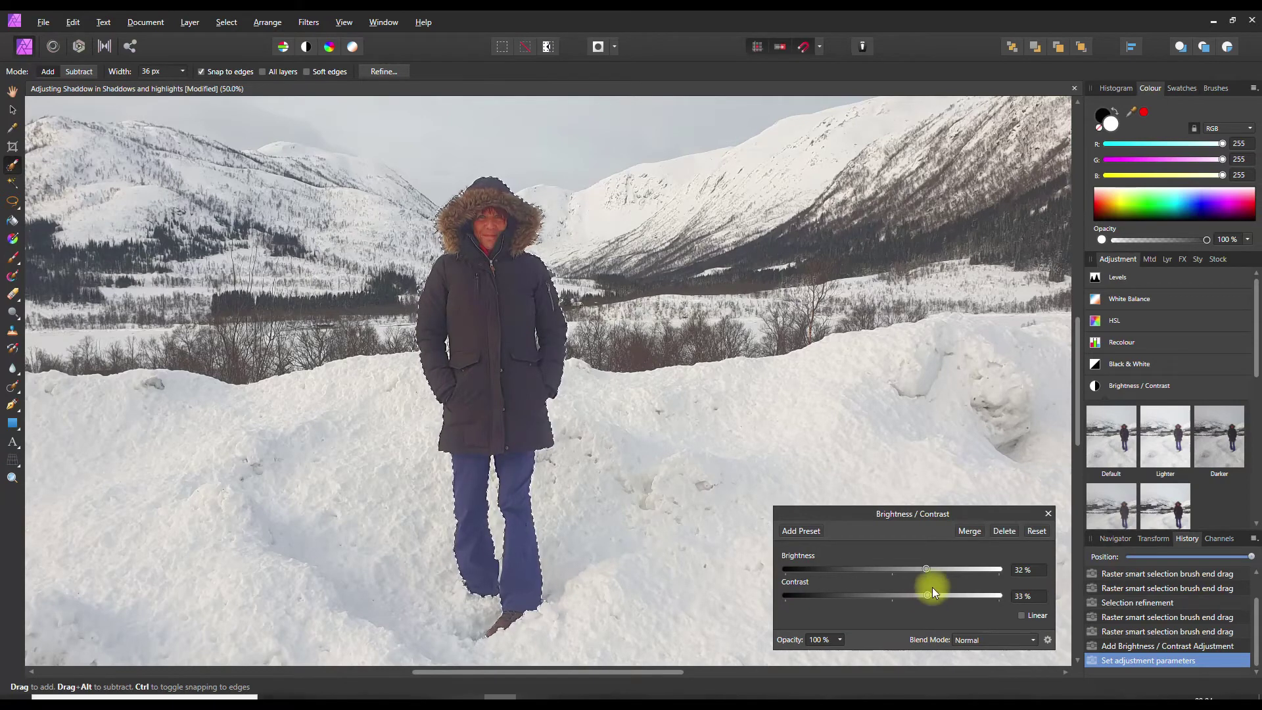
{"action": "left_click", "coordinate": [969, 532]}
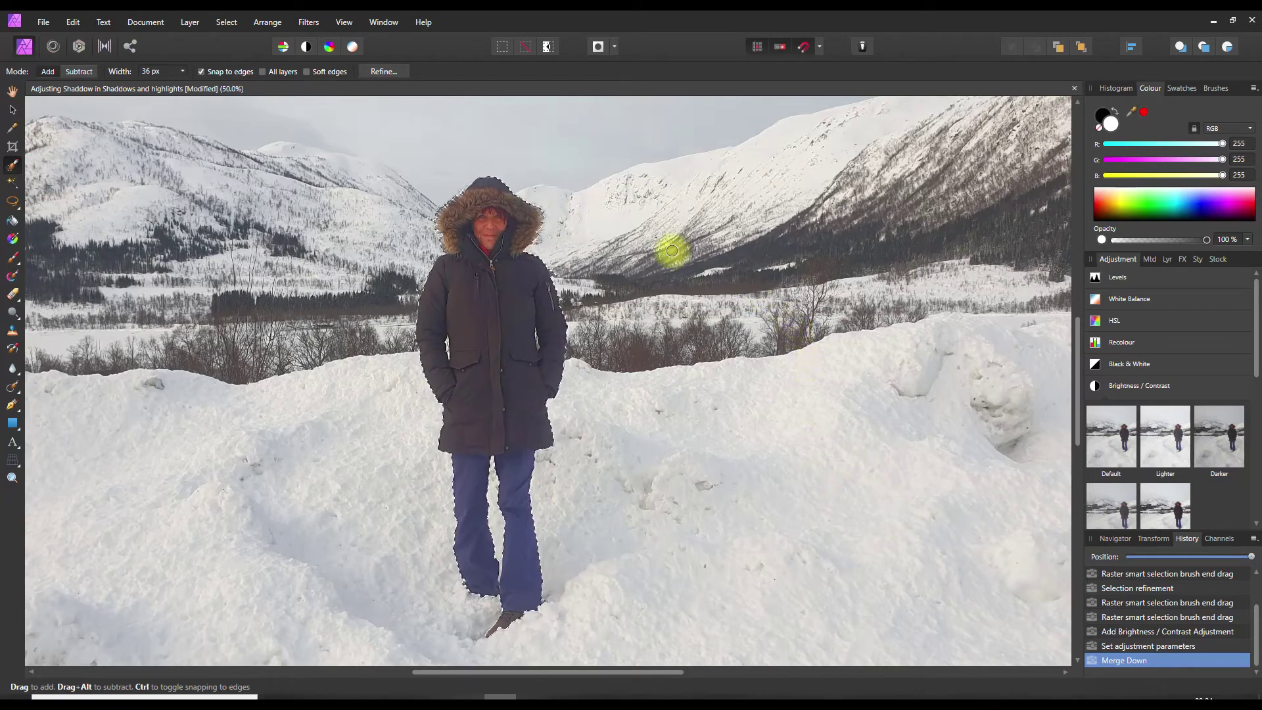
Step: Invert the pixel selection so that the background around the person is selected
{"action": "left_click", "coordinate": [225, 24]}
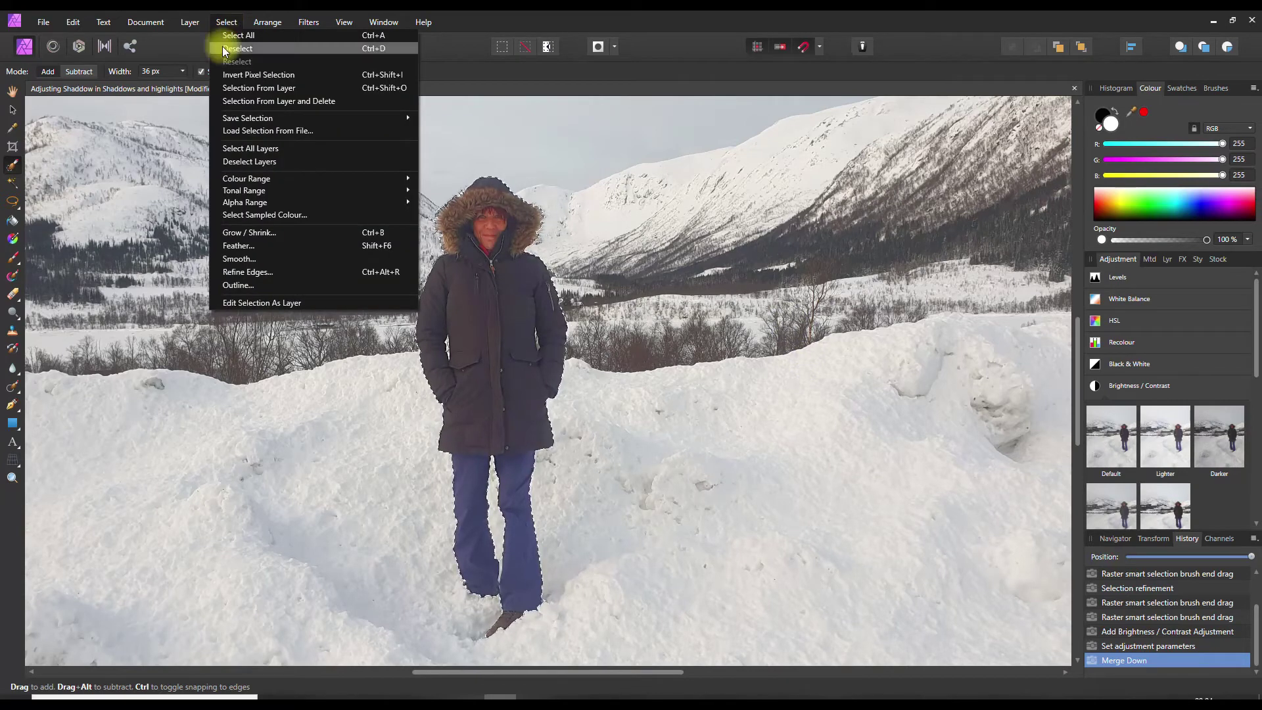
{"action": "left_click", "coordinate": [241, 75]}
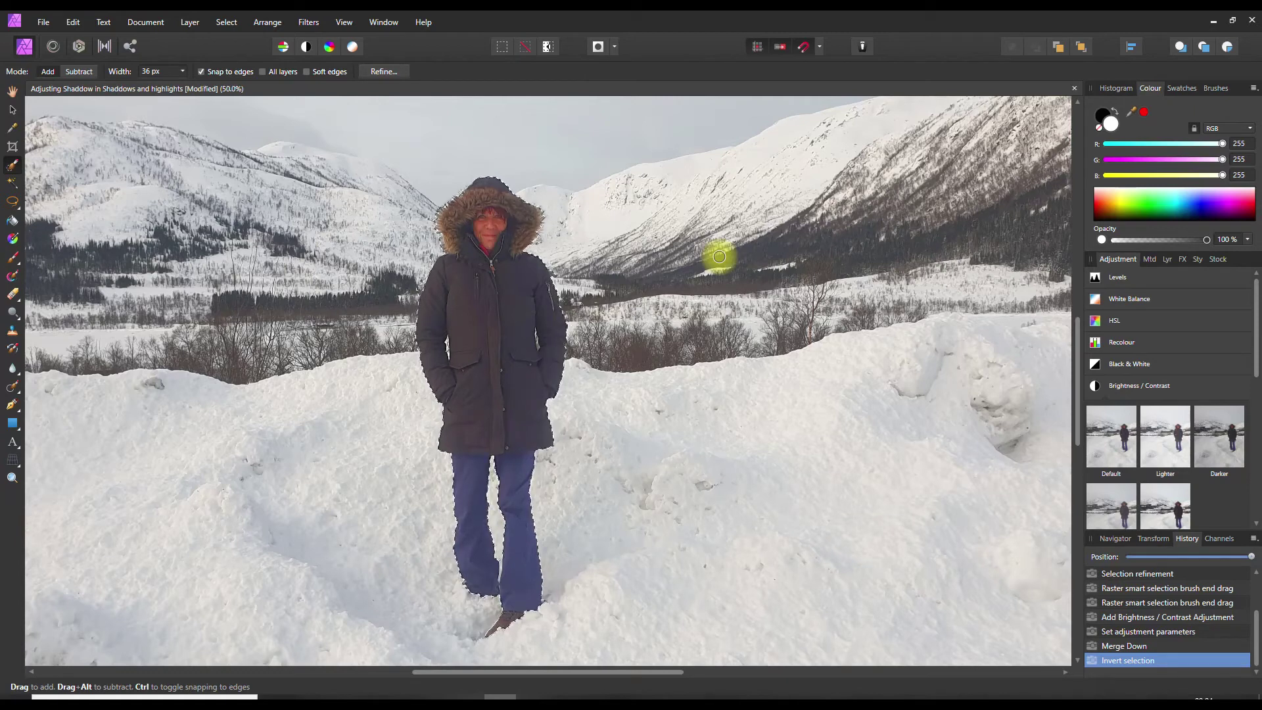
{"action": "key", "text": "ctrl+minus"}
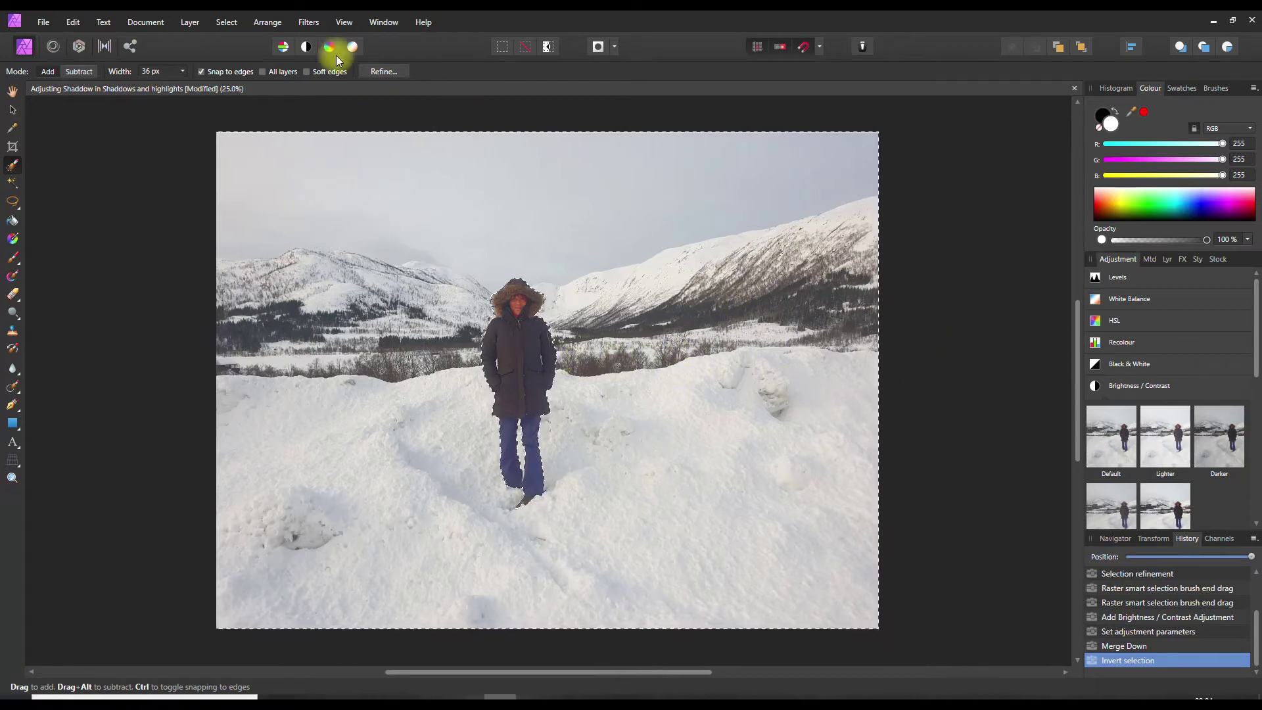
Step: Apply Haze Removal to the selected background with moderately raised strength and slightly raised exposure correction, and deselect
{"action": "left_click", "coordinate": [310, 23]}
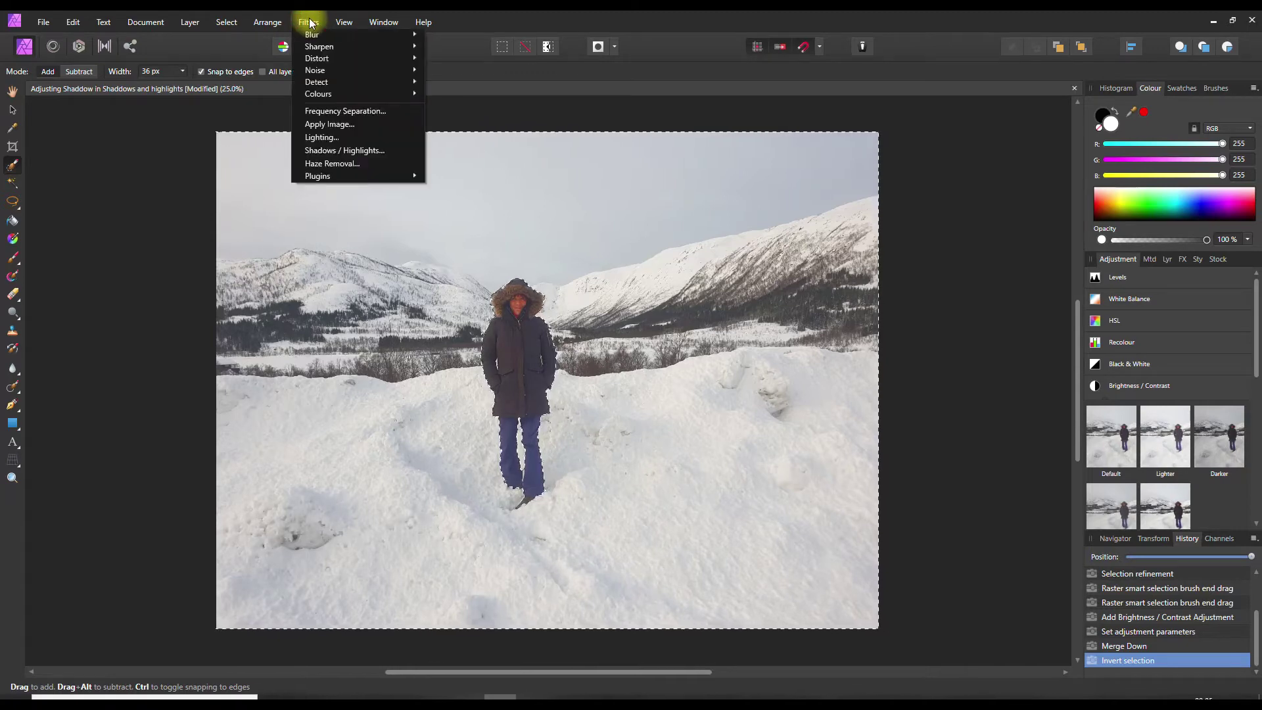
{"action": "left_click", "coordinate": [334, 163]}
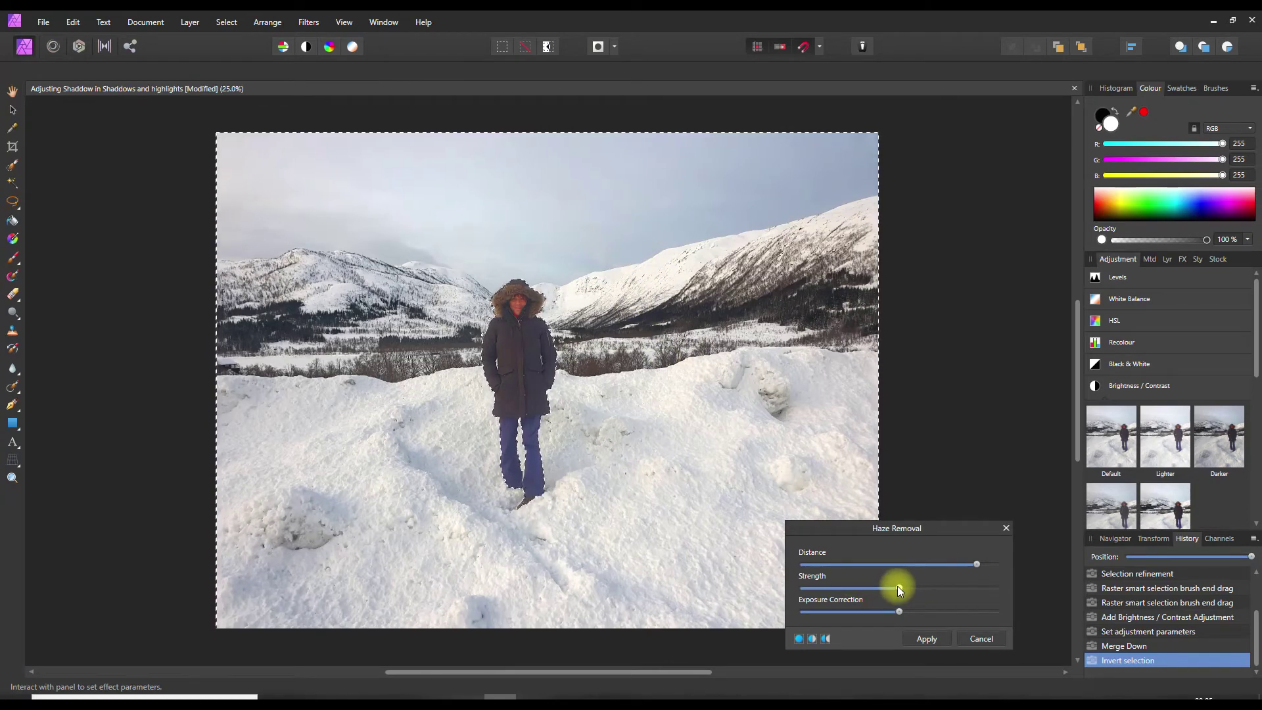
{"action": "left_click_drag", "start_coordinate": [898, 587], "coordinate": [929, 591]}
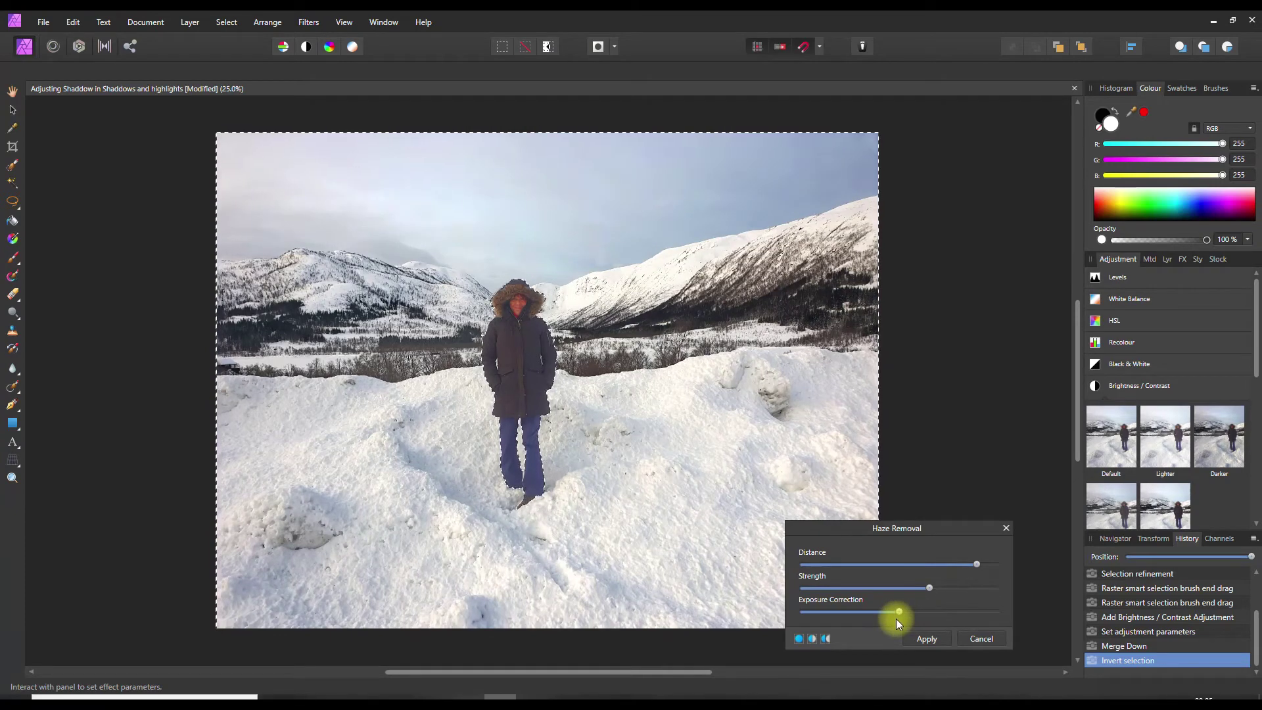
{"action": "mouse_move", "coordinate": [902, 611]}
{"action": "left_mouse_down"}
{"action": "mouse_move", "coordinate": [853, 611]}
{"action": "mouse_move", "coordinate": [917, 611]}
{"action": "left_mouse_up"}
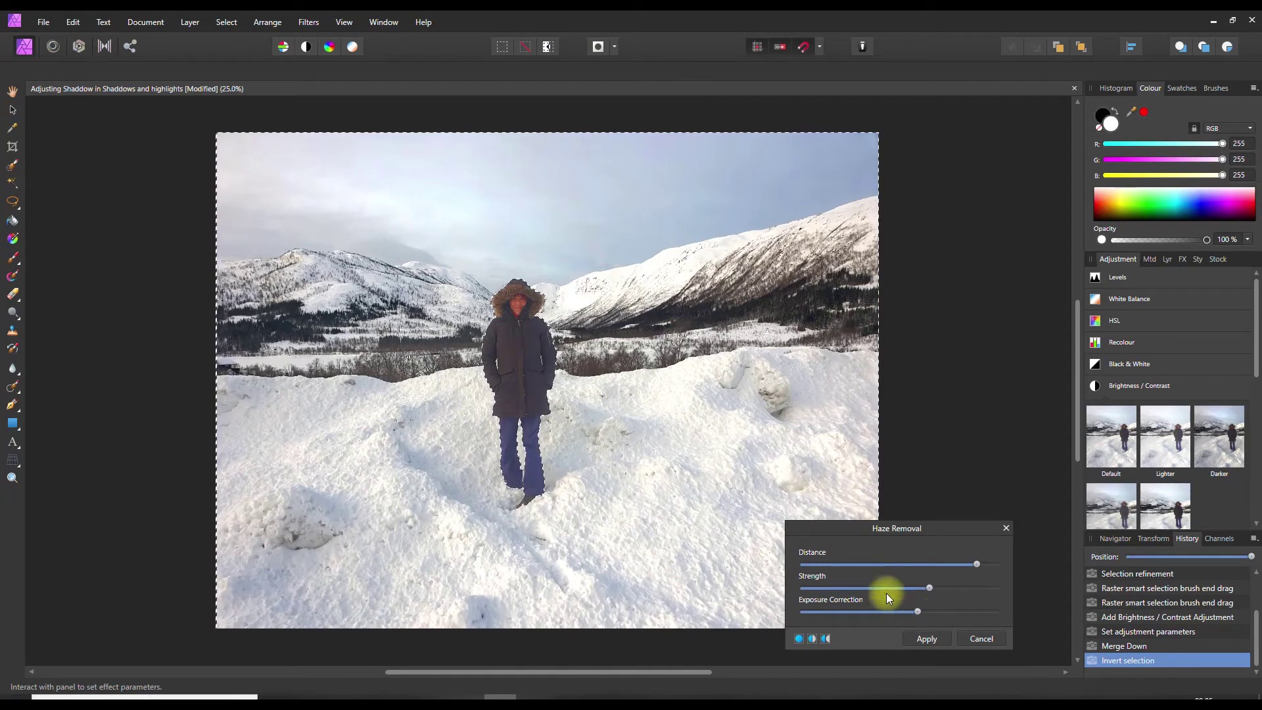
{"action": "left_click", "coordinate": [926, 640]}
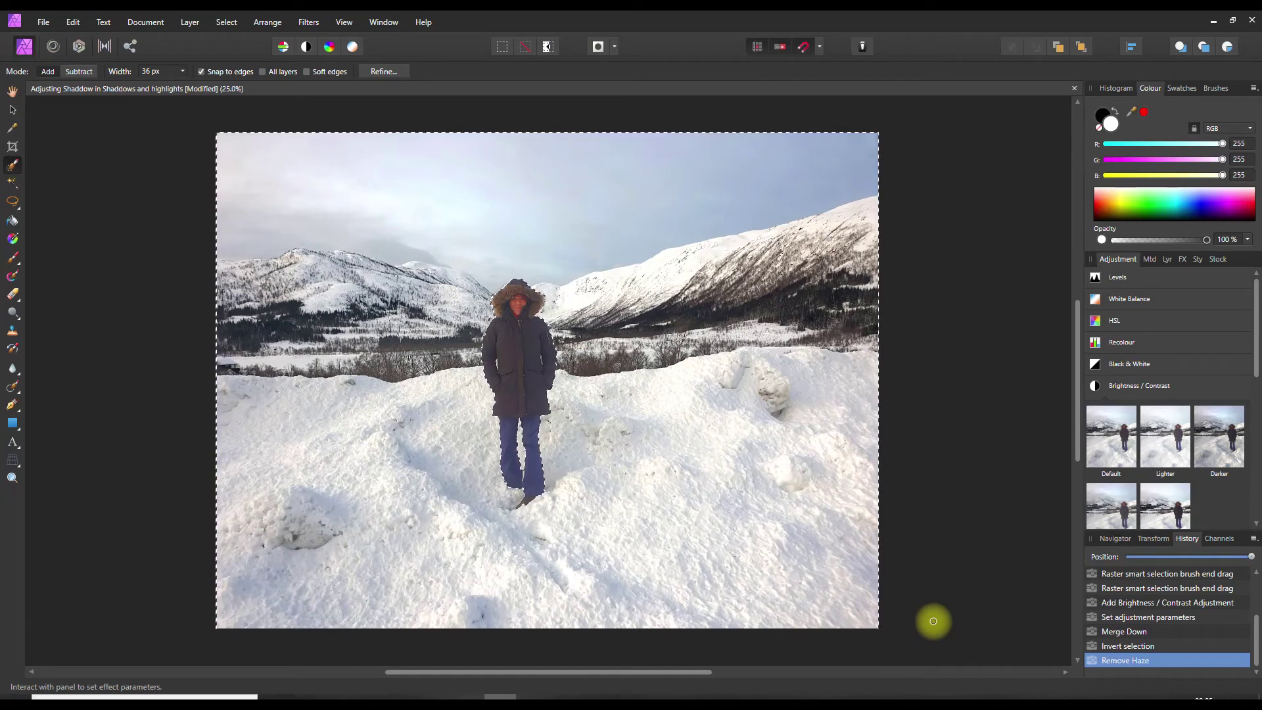
{"action": "key", "text": "ctrl+d"}
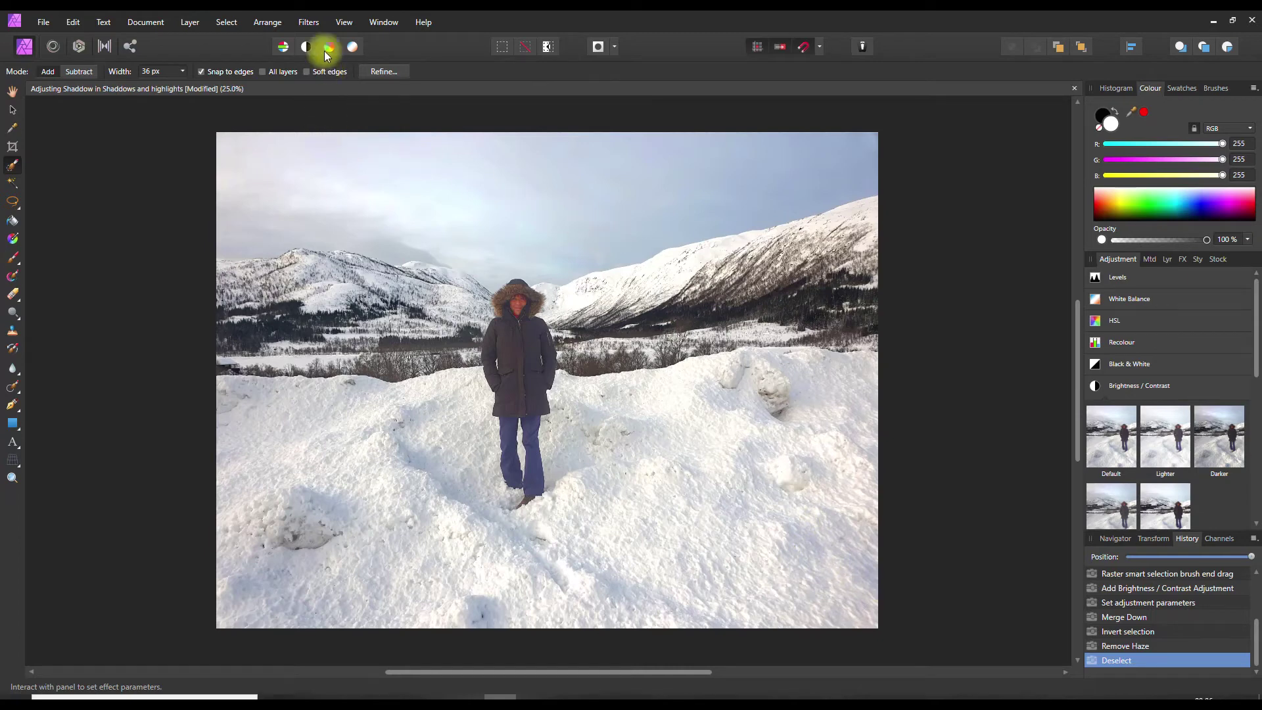
Step: Sharpen the whole photo with the Clarity filter at about 28% strength
{"action": "left_click", "coordinate": [313, 22]}
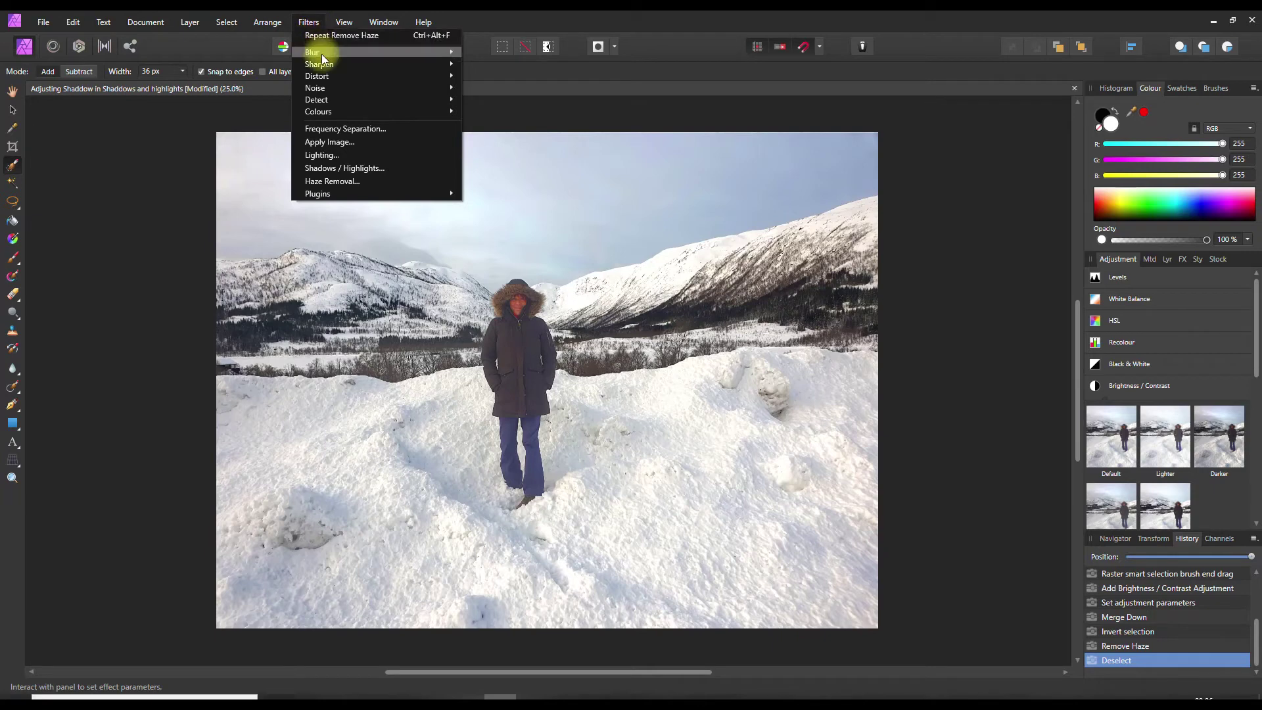
{"action": "mouse_move", "coordinate": [399, 64]}
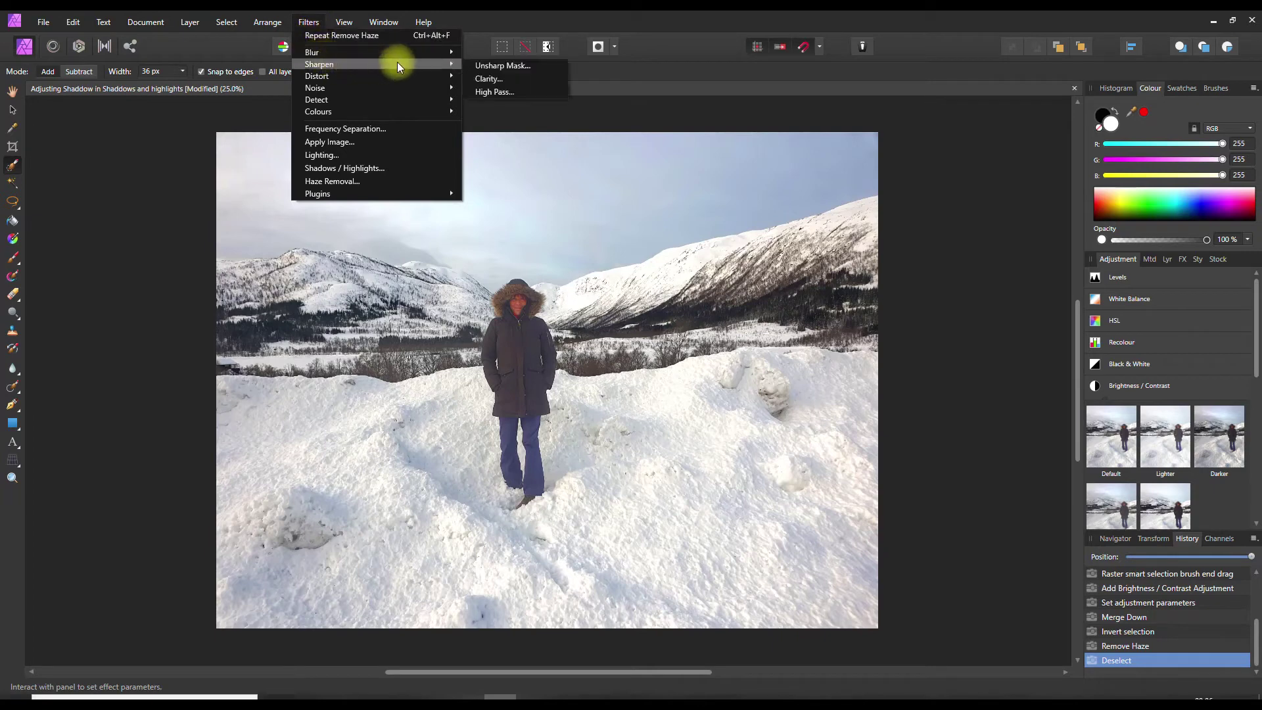
{"action": "left_click", "coordinate": [501, 78]}
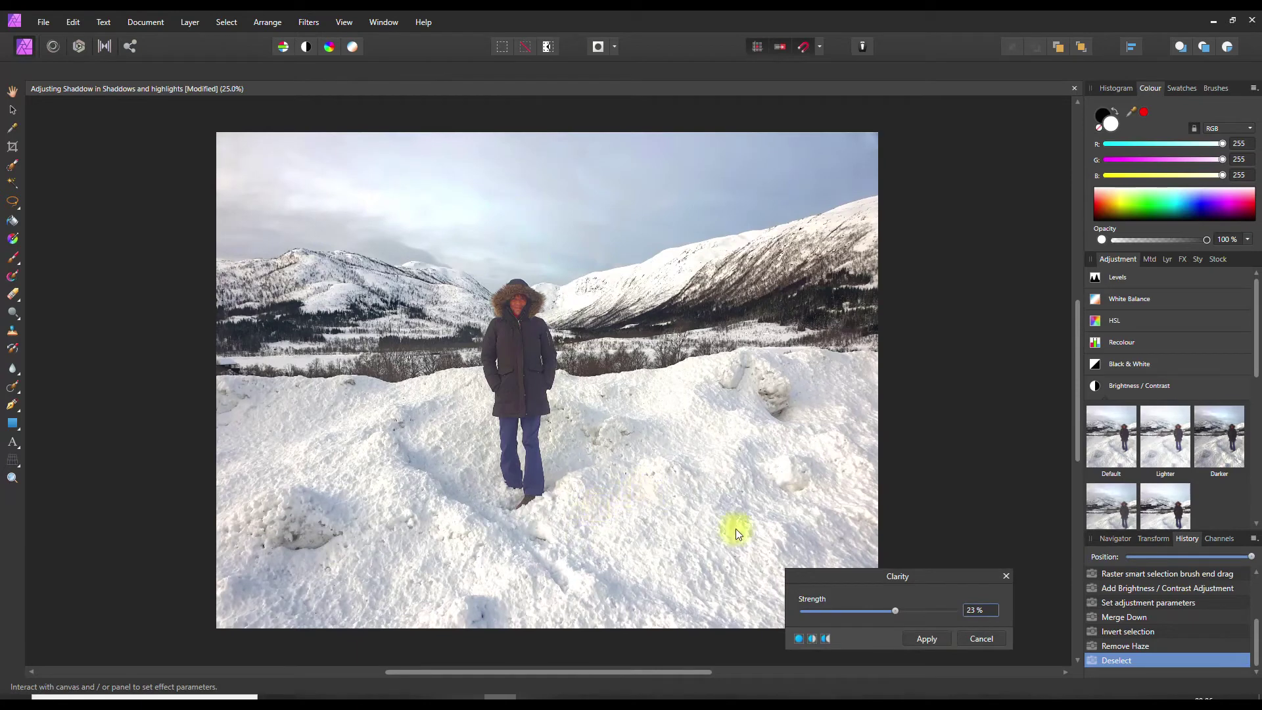
{"action": "left_click_drag", "start_coordinate": [894, 610], "coordinate": [956, 621]}
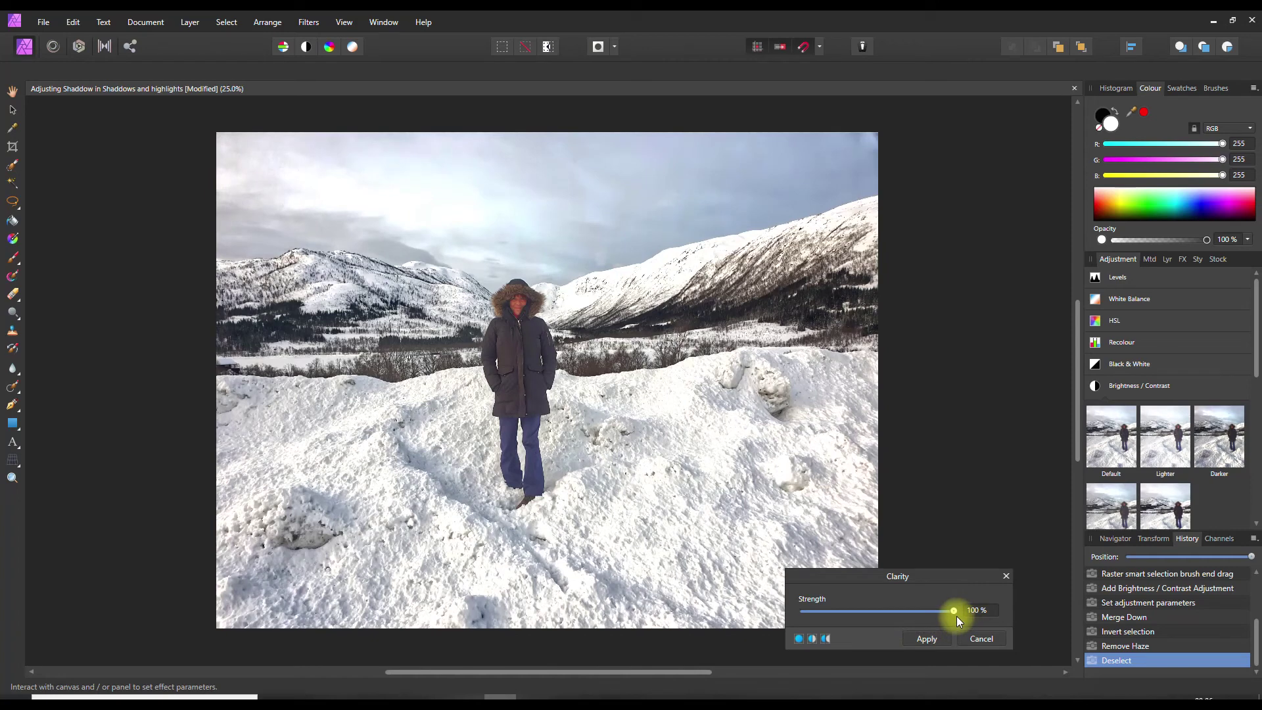
{"action": "mouse_move", "coordinate": [918, 615]}
{"action": "left_mouse_down"}
{"action": "mouse_move", "coordinate": [944, 613]}
{"action": "mouse_move", "coordinate": [905, 617]}
{"action": "left_mouse_up"}
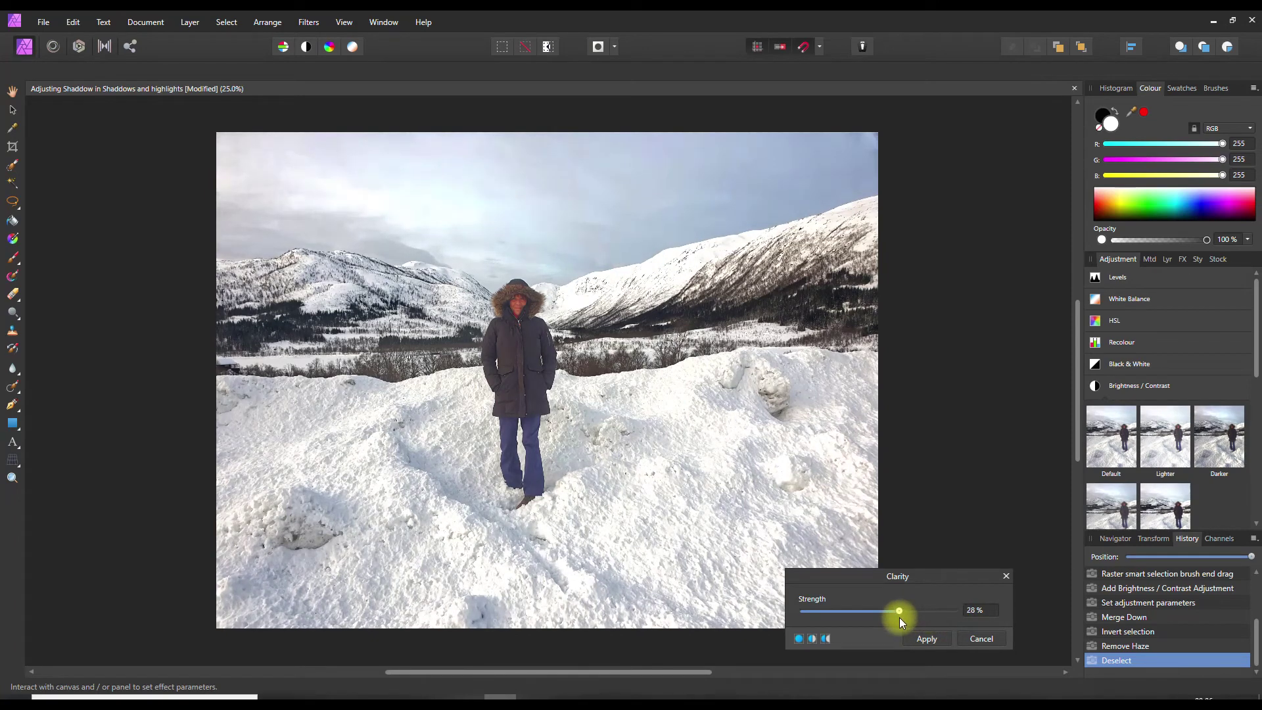
{"action": "left_click", "coordinate": [925, 637]}
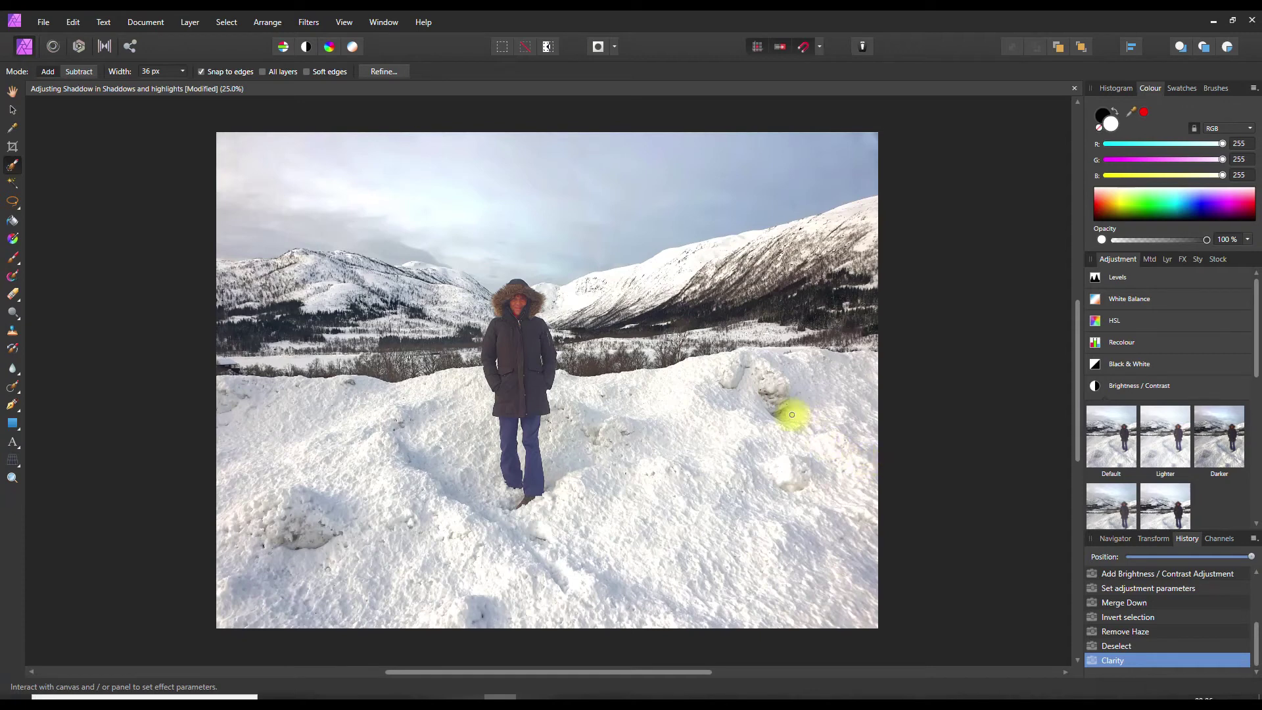
Step: Crop the photo to about 2972 x 2968 px, trimming the mountainside beside the person and a thin strip of sky
{"action": "left_click", "coordinate": [13, 146]}
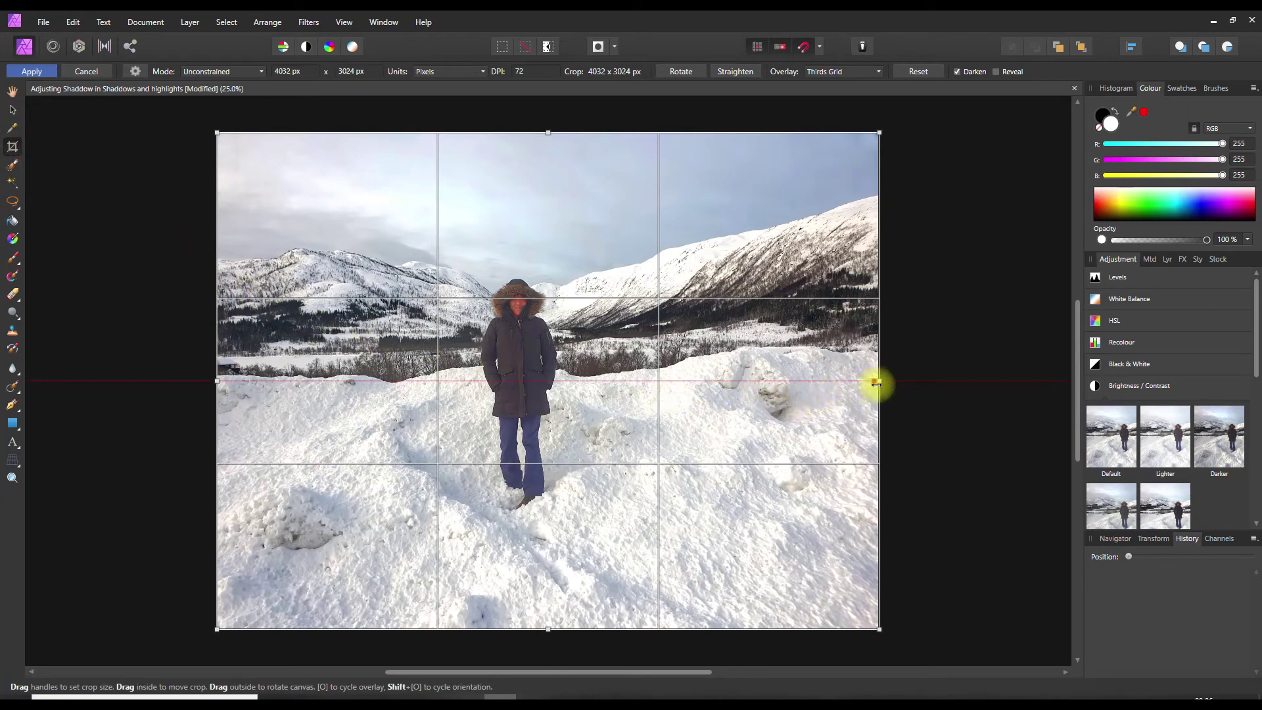
{"action": "left_click_drag", "start_coordinate": [876, 382], "coordinate": [706, 402]}
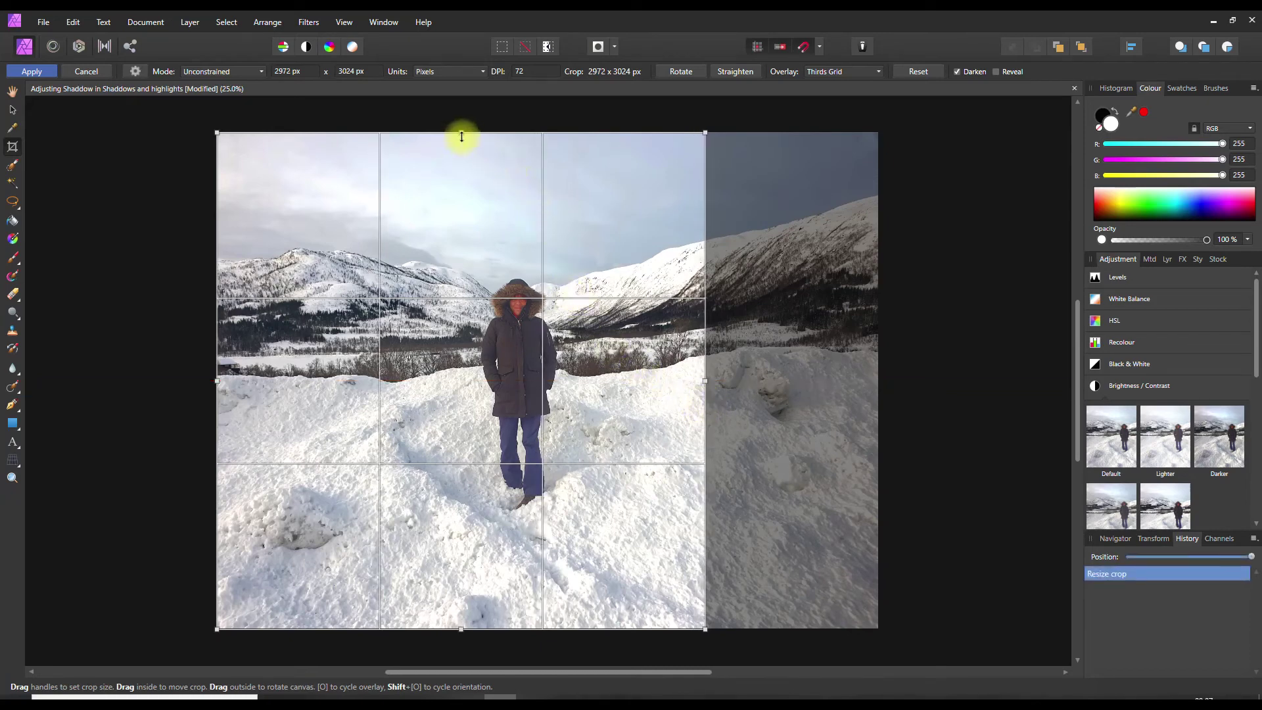
{"action": "left_click_drag", "start_coordinate": [462, 136], "coordinate": [460, 145]}
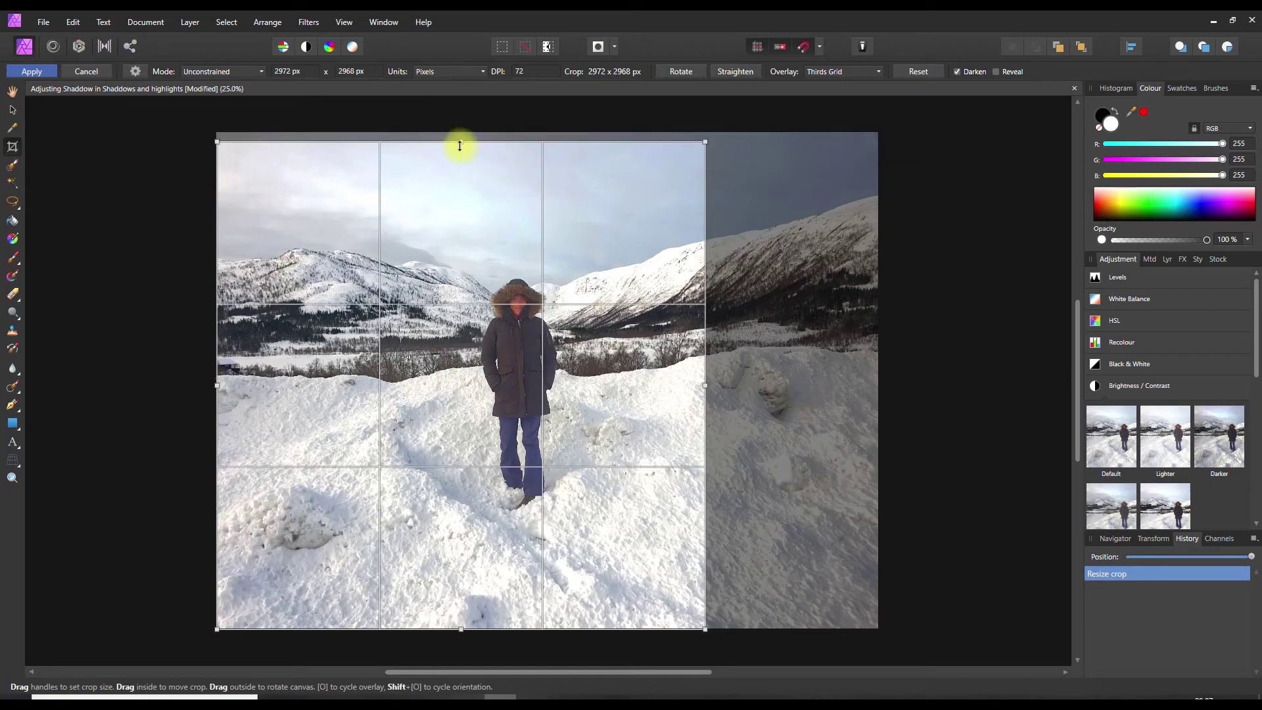
{"action": "left_click_drag", "start_coordinate": [460, 146], "coordinate": [460, 146]}
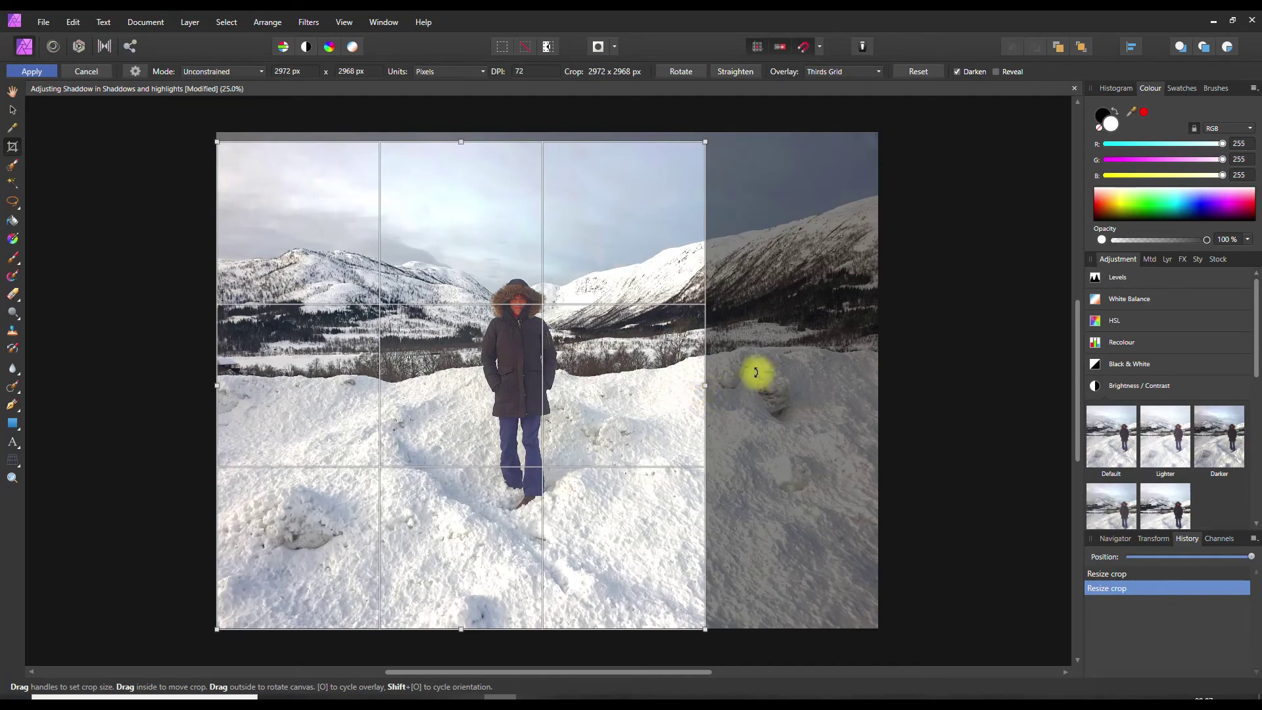
{"action": "key", "text": "h"}
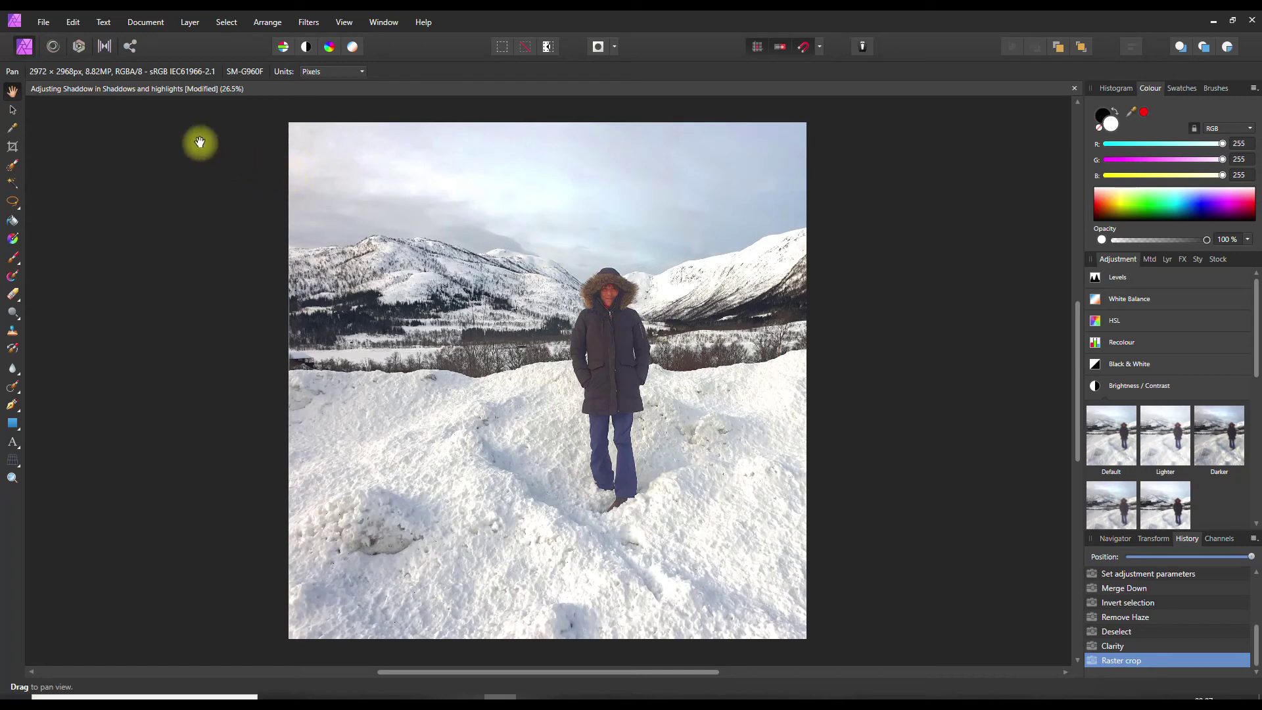
Step: Save the document as the Affinity file "Adjusting Shaddow in Shaddows and highlights", replacing the existing file
{"action": "left_click", "coordinate": [42, 21]}
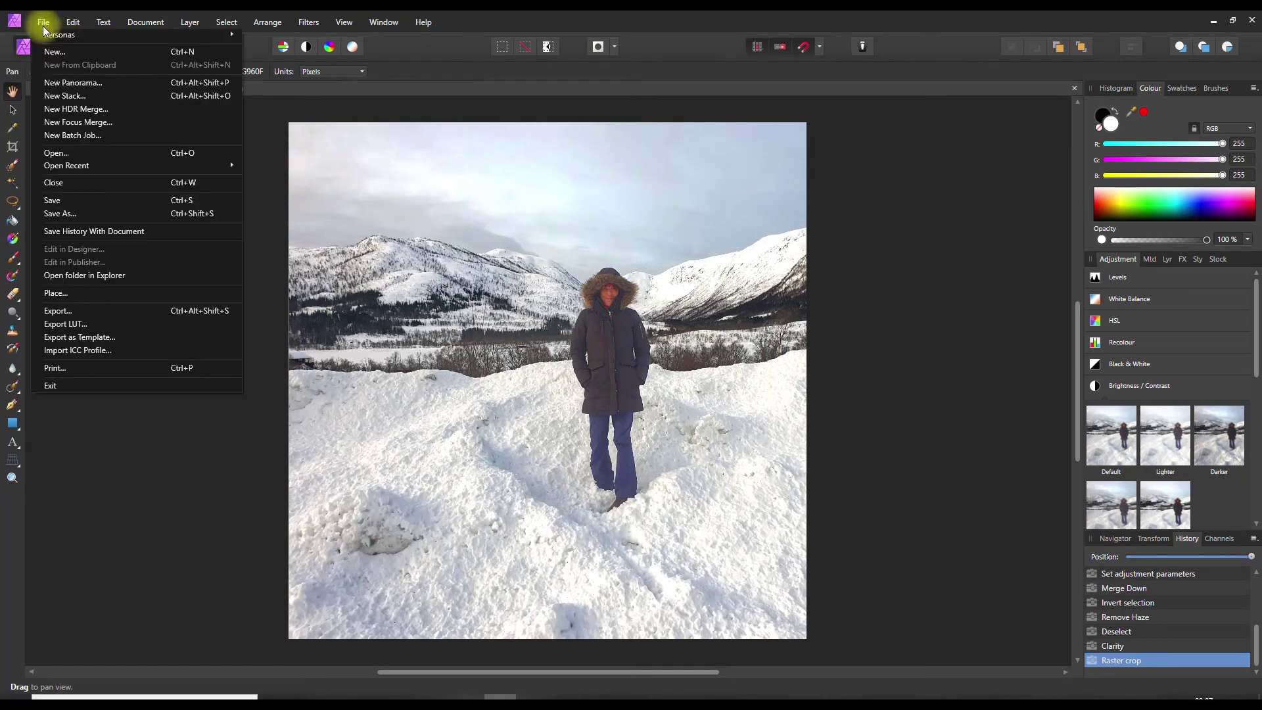
{"action": "left_click", "coordinate": [72, 214]}
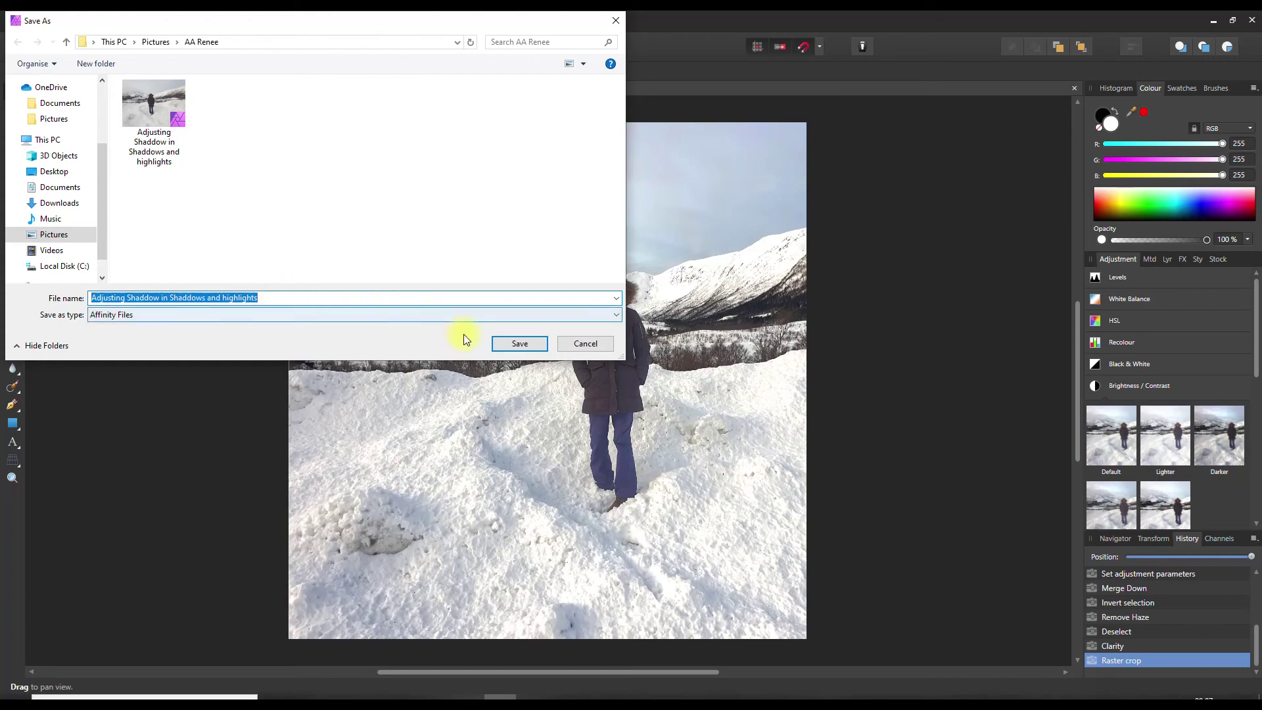
{"action": "left_click", "coordinate": [520, 345]}
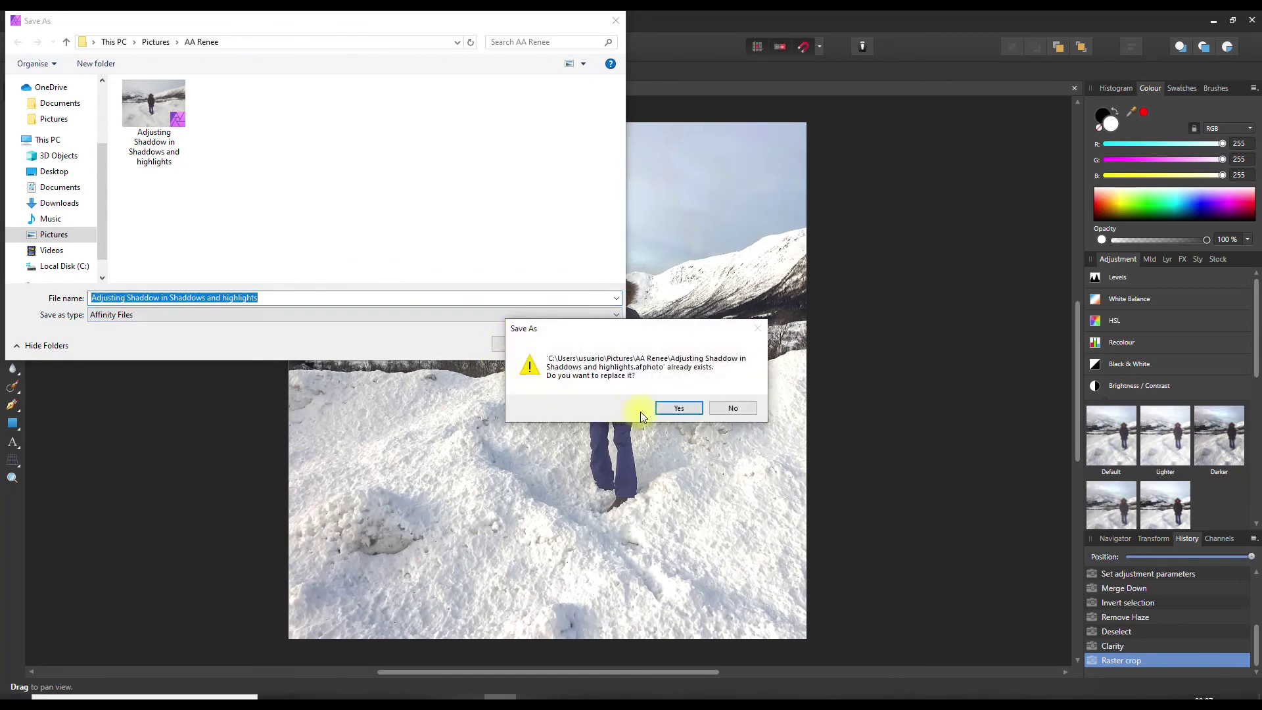
{"action": "left_click", "coordinate": [684, 408]}
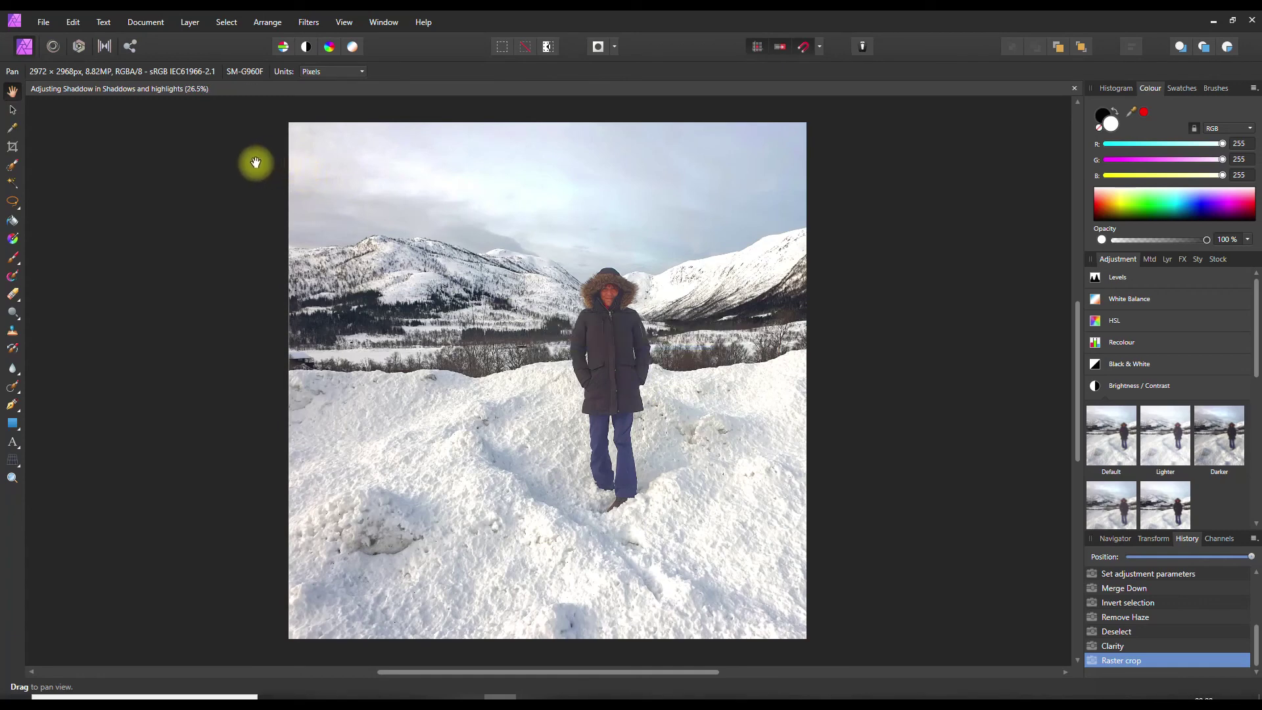
{"action": "left_click", "coordinate": [45, 22]}
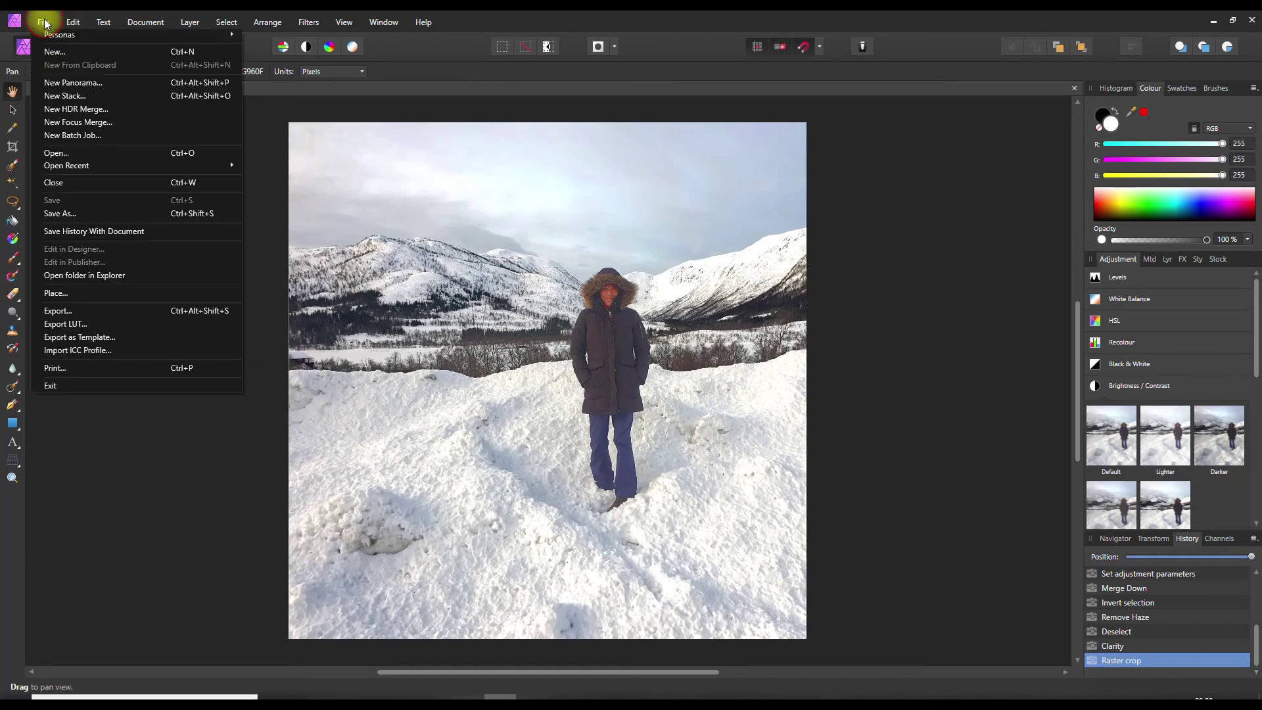
{"action": "left_click", "coordinate": [75, 311]}
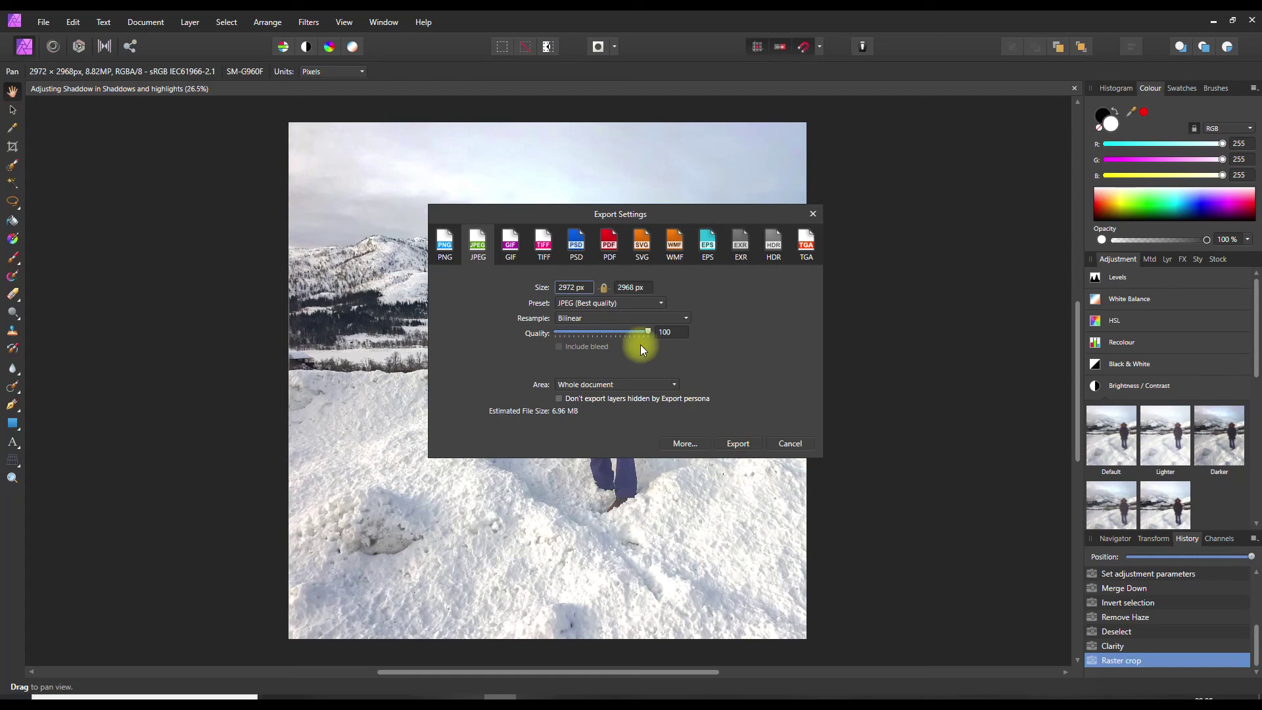
{"action": "left_click", "coordinate": [735, 441]}
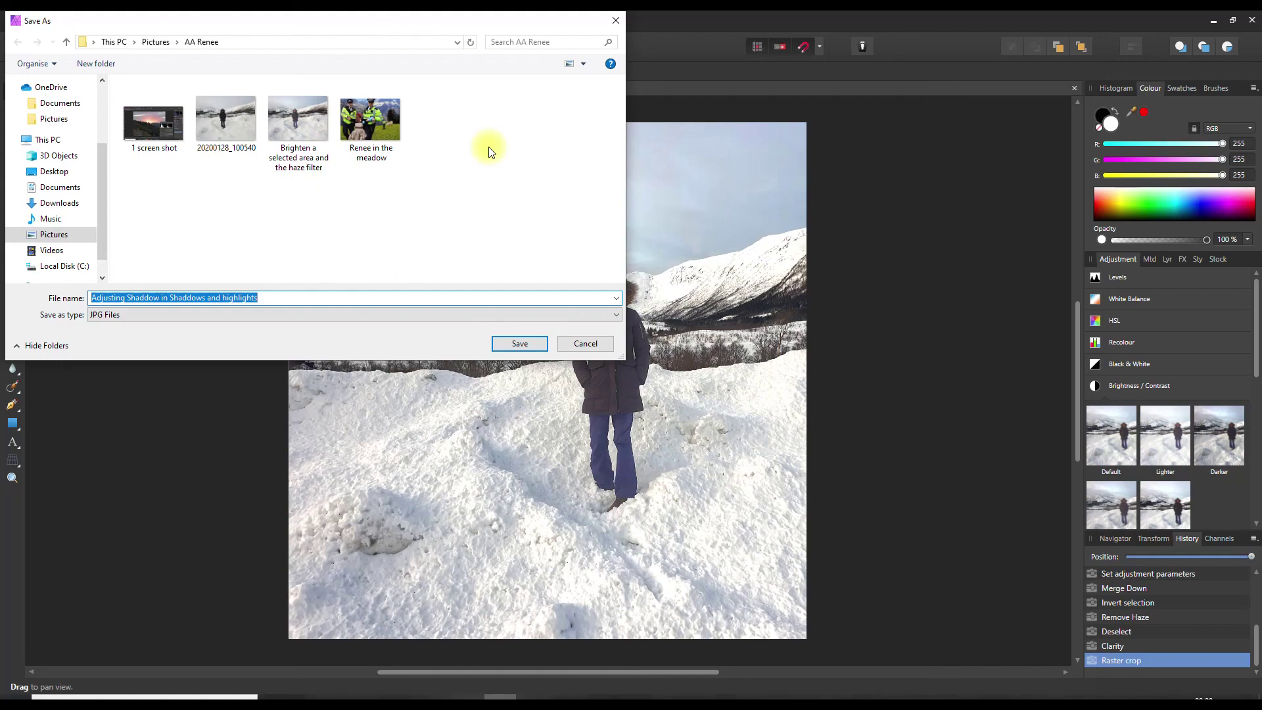
{"action": "left_click", "coordinate": [585, 343]}
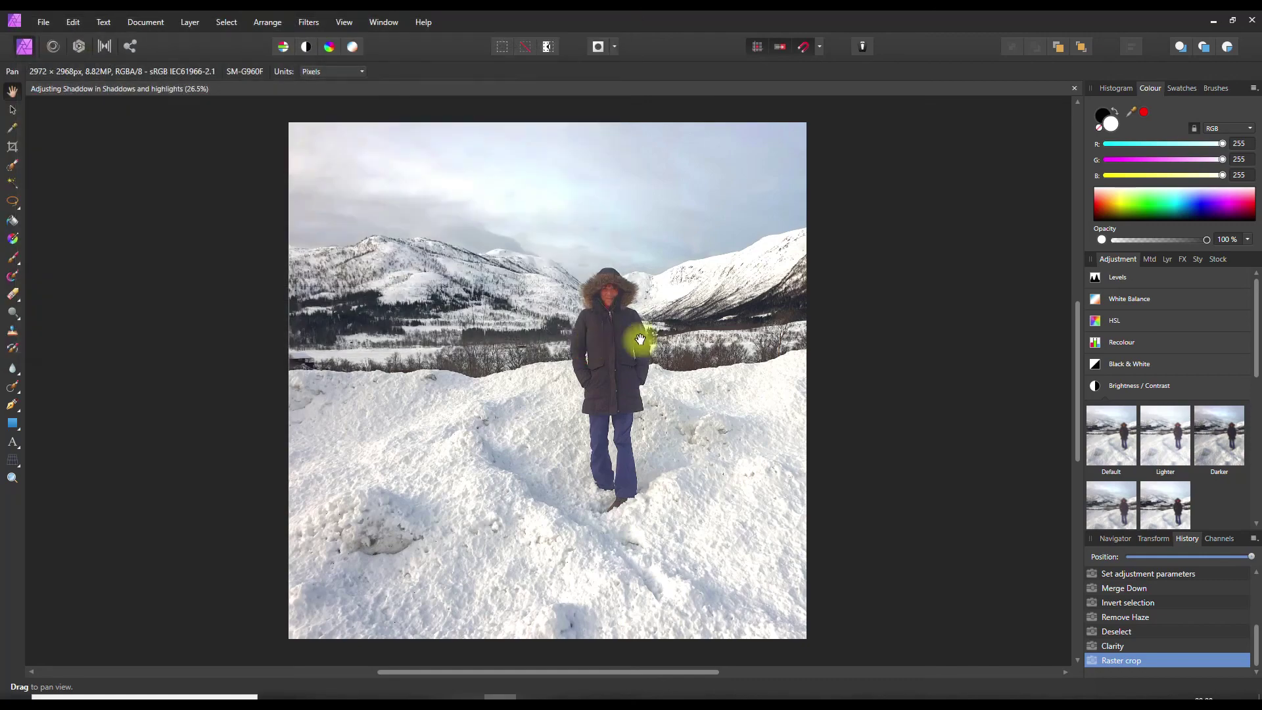